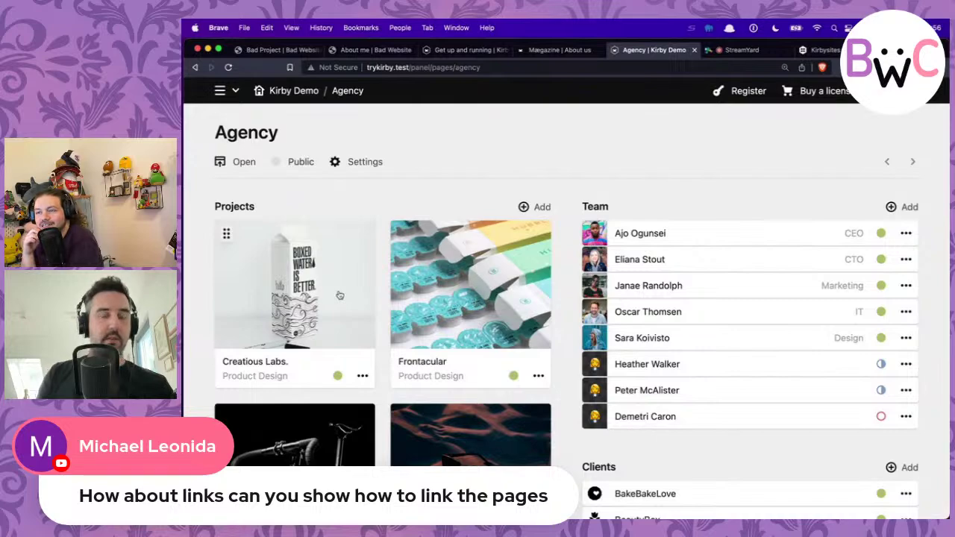
# Step: Open the Creatious Labs. project, view the link dialog for the word "ullamcorper" in its description, and cancel it
pyautogui.click(340, 295)
pyautogui.scroll(-3, 502, 343)
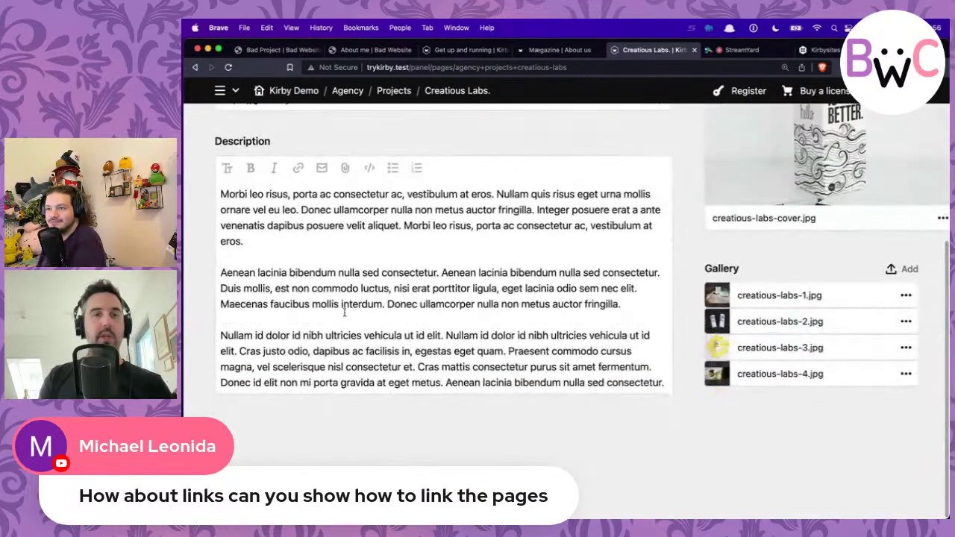
pyautogui.scroll(2, 343, 312)
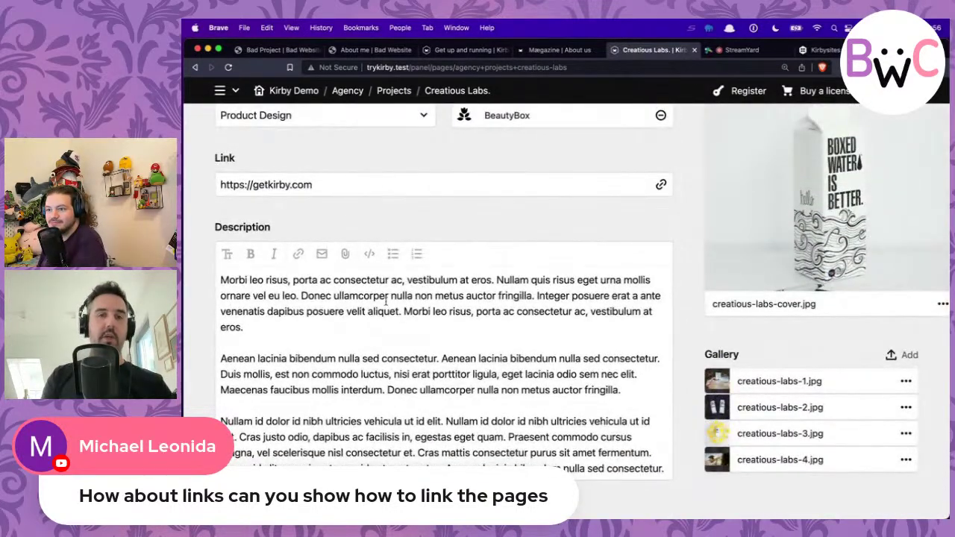
pyautogui.doubleClick(351, 296)
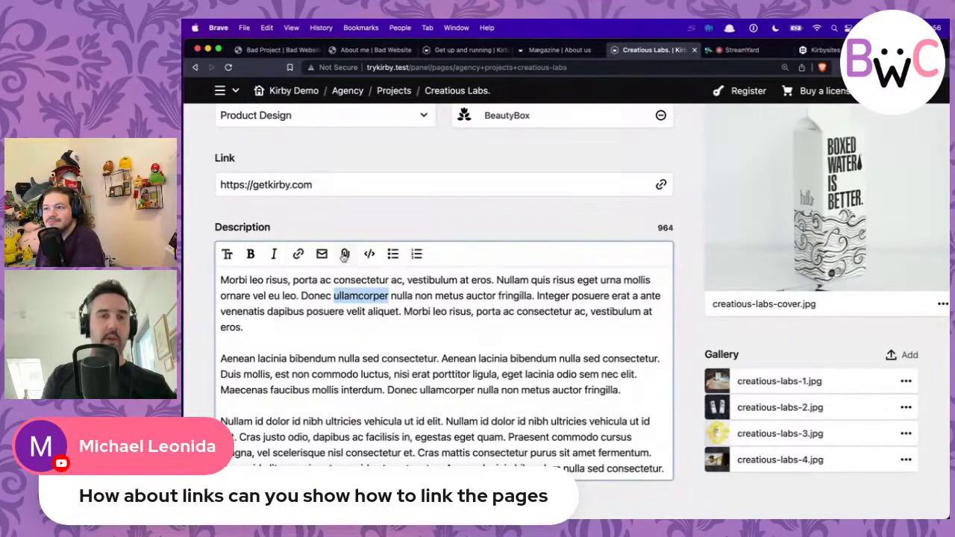
pyautogui.click(299, 254)
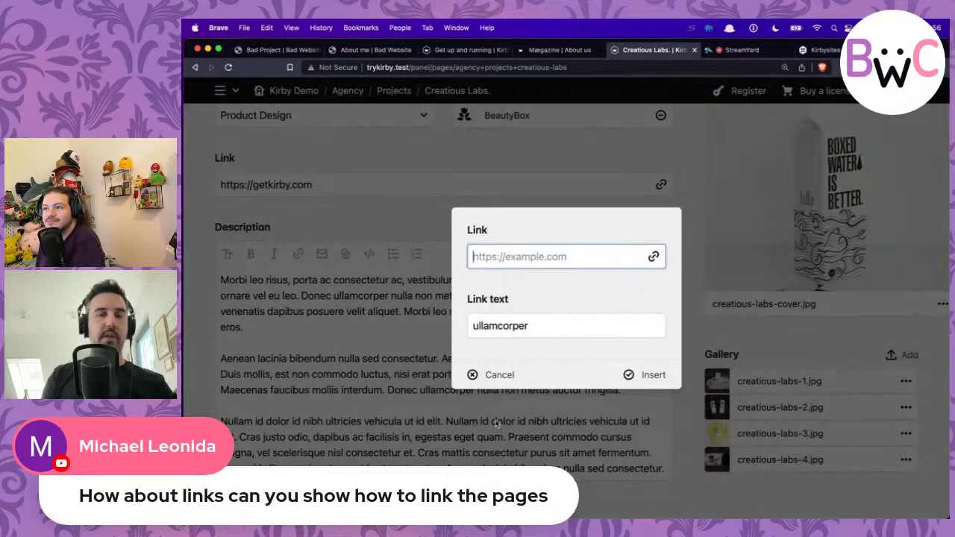
pyautogui.click(495, 374)
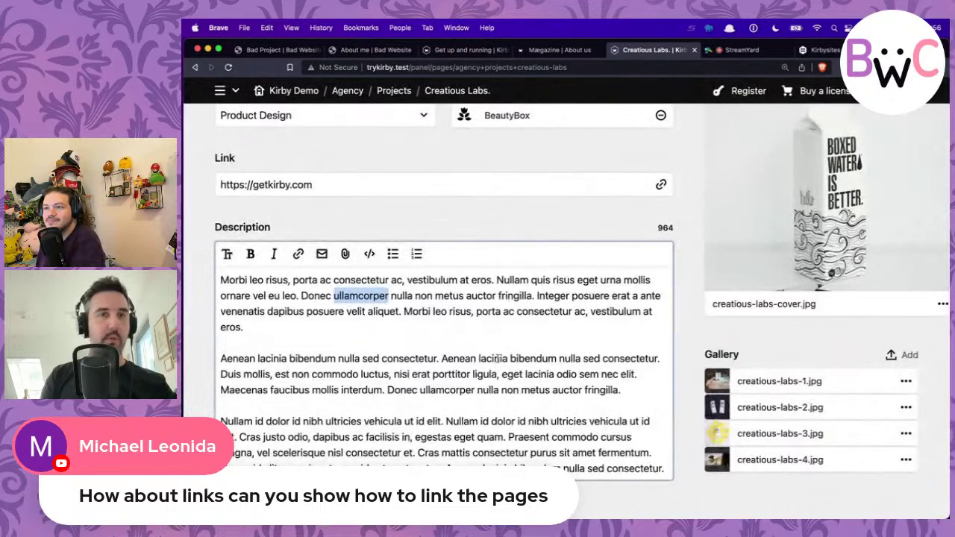
pyautogui.scroll(3, 498, 359)
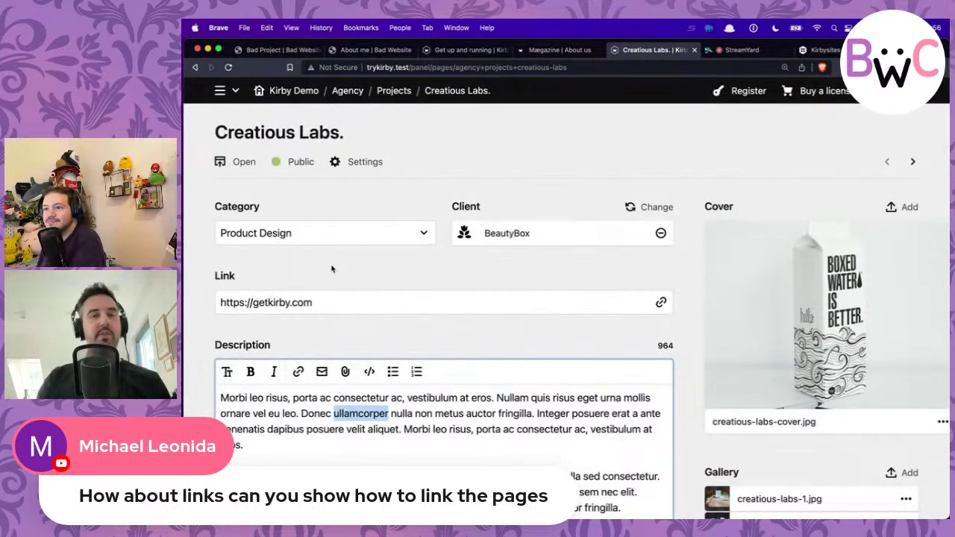
pyautogui.scroll(-2, 362, 398)
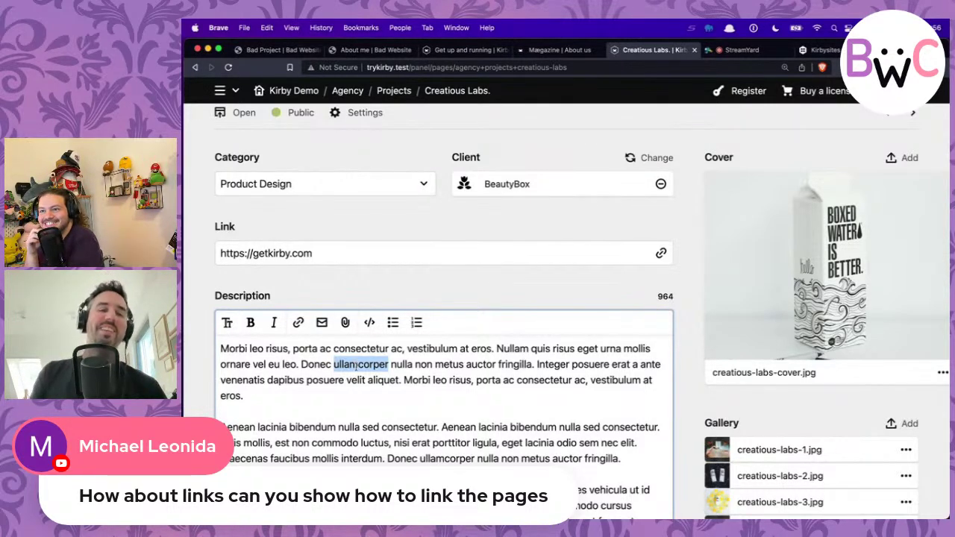
pyautogui.scroll(-3, 356, 365)
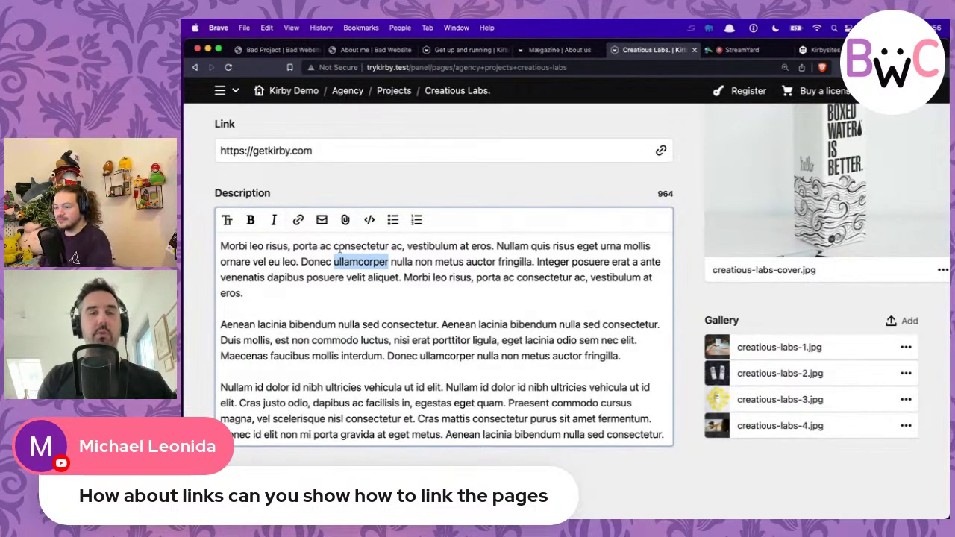
pyautogui.scroll(1, 341, 249)
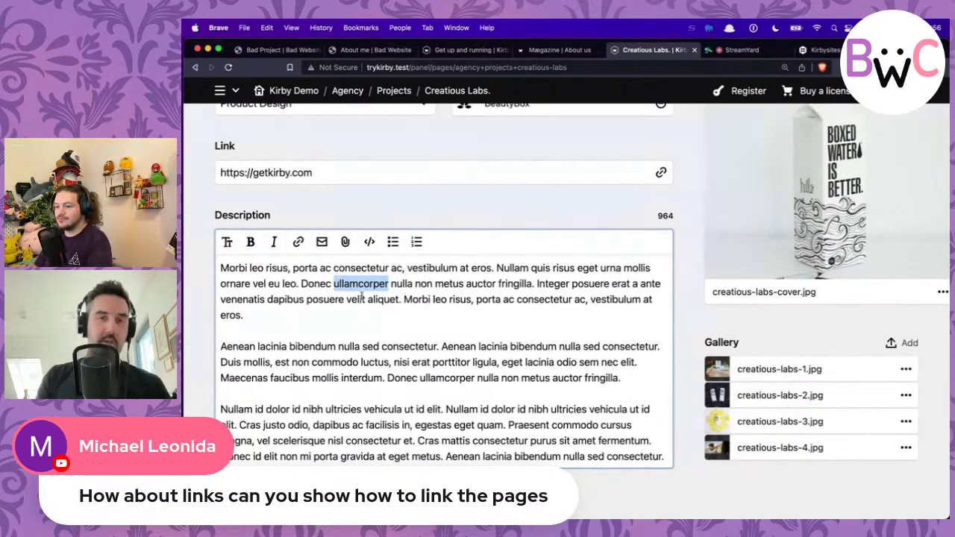
# Step: Open the Restaurant example page, view the link options for the word "looking" in the Reservation Text, and cancel the dialog
pyautogui.scroll(4, 339, 269)
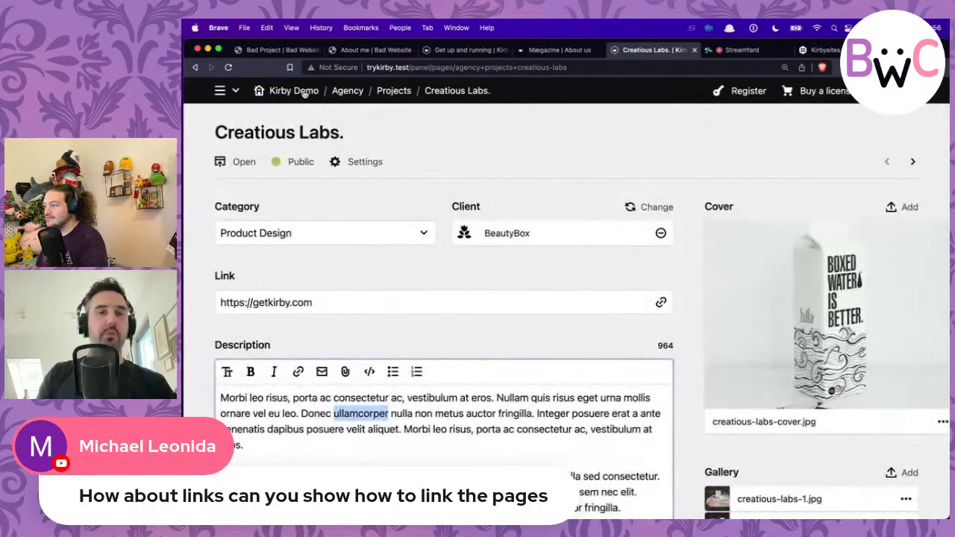
pyautogui.click(302, 91)
pyautogui.click(777, 291)
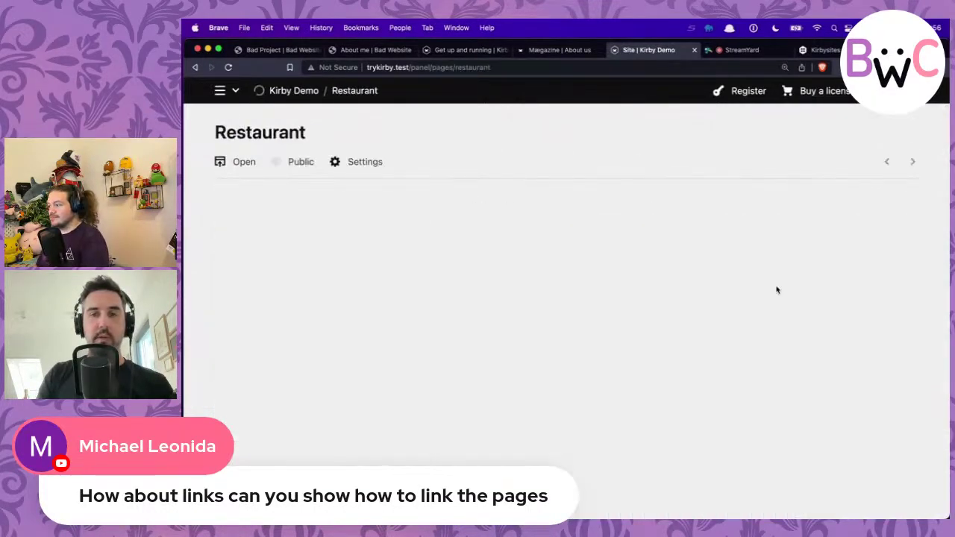
pyautogui.scroll(-10, 524, 373)
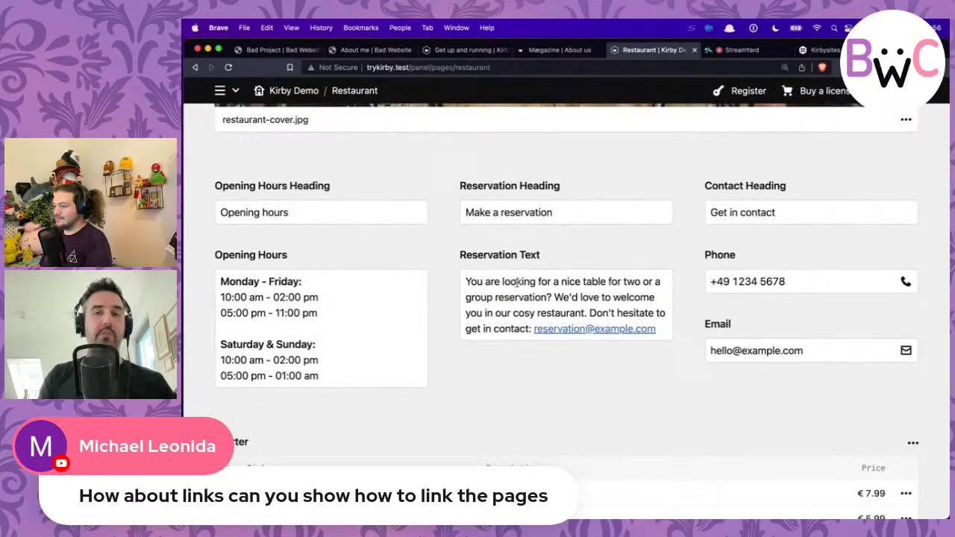
pyautogui.doubleClick(516, 280)
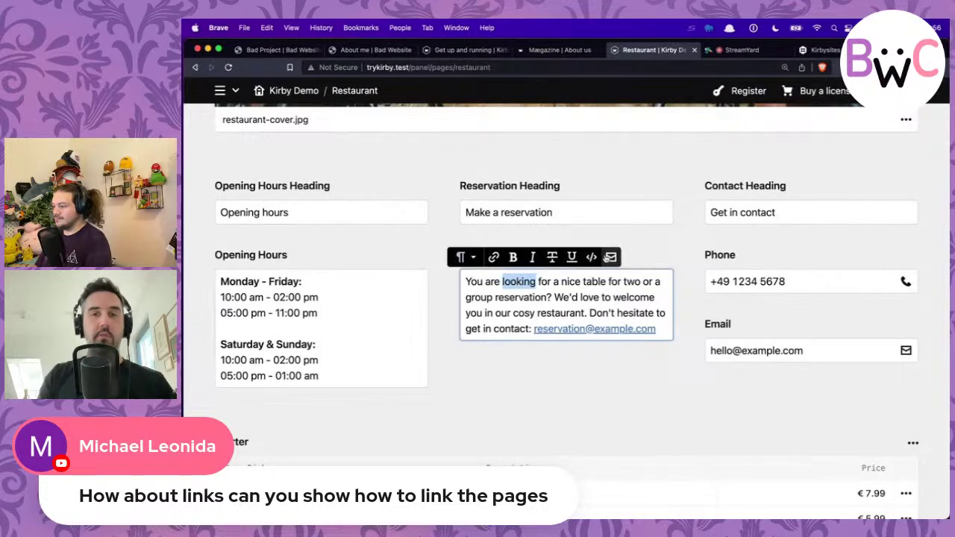
pyautogui.click(493, 258)
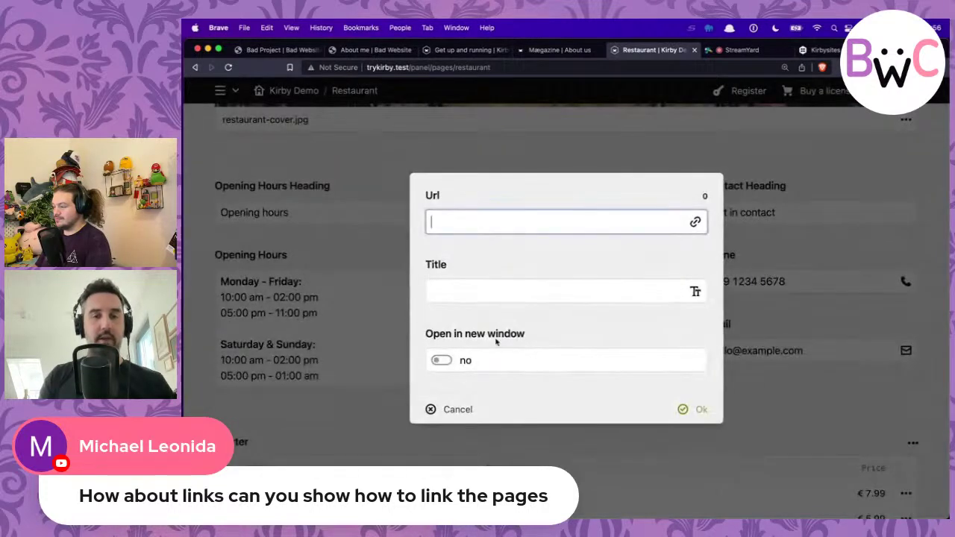
pyautogui.click(461, 416)
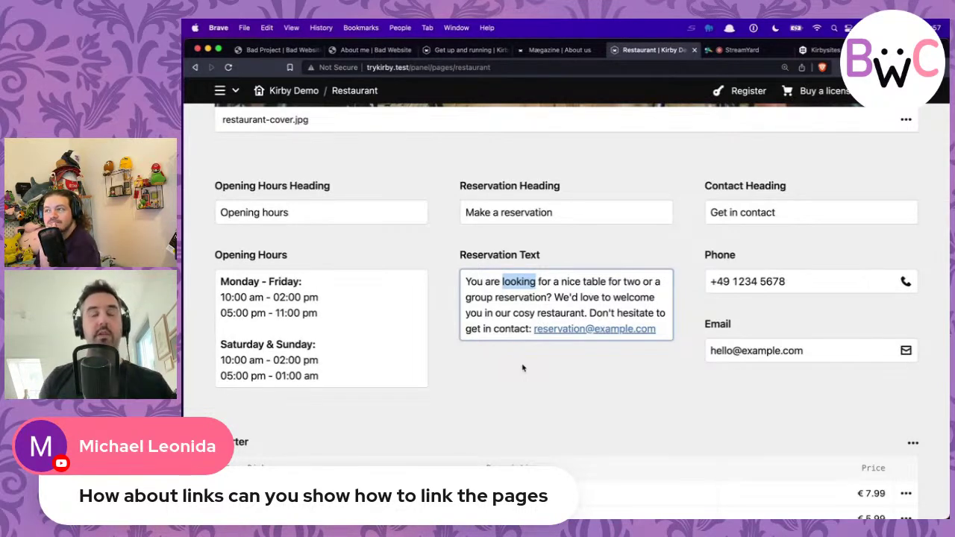
# Step: Reopen the link dialog for "looking" in the Reservation Text and close it without adding a link
pyautogui.doubleClick(520, 282)
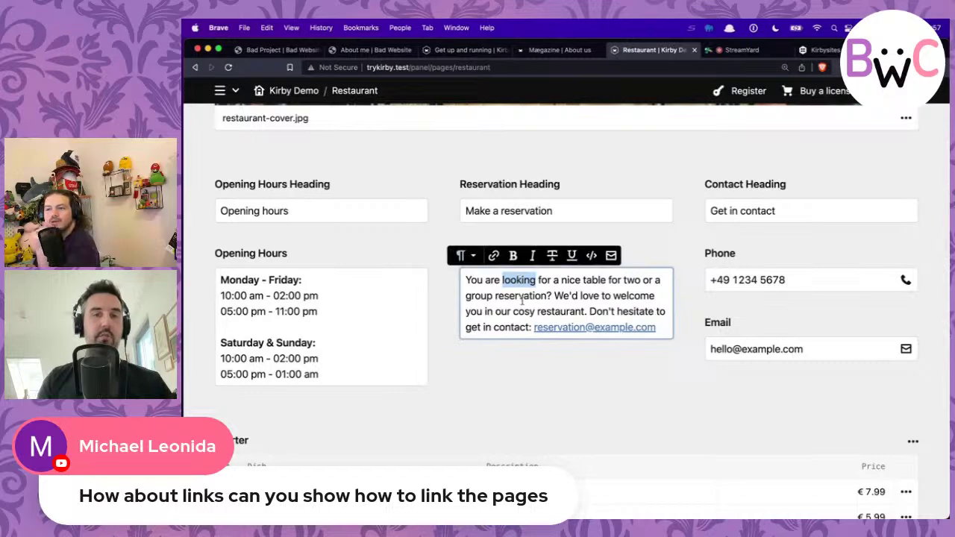
pyautogui.scroll(5, 490, 270)
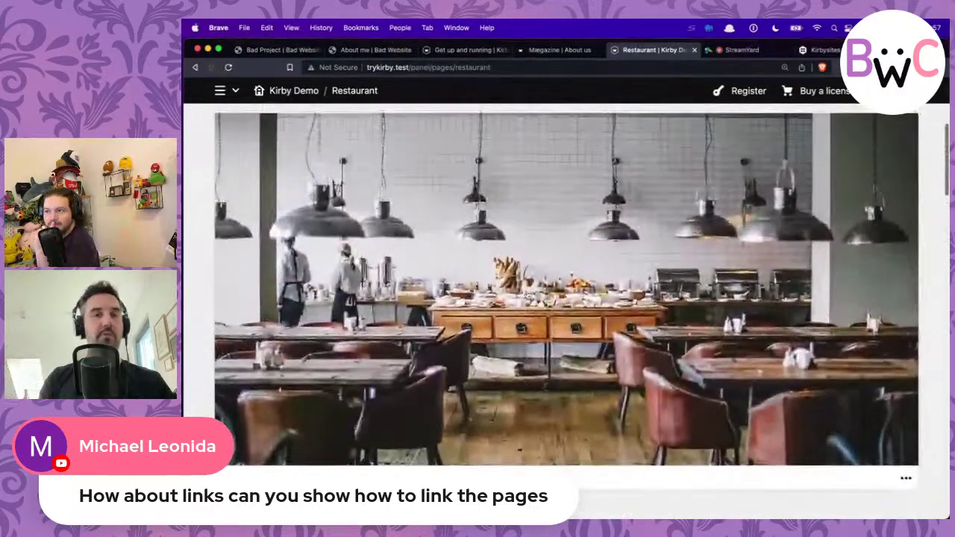
pyautogui.scroll(3, 527, 297)
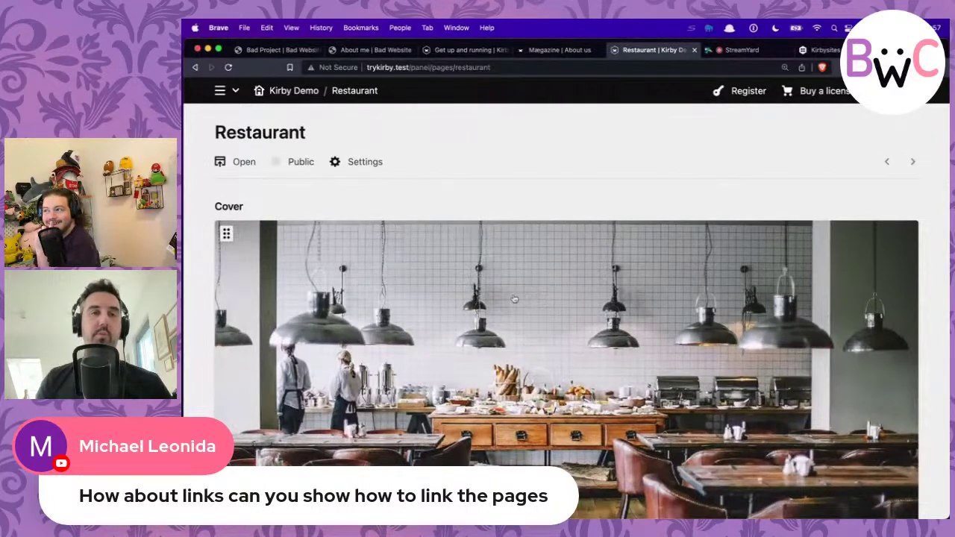
pyautogui.scroll(-1, 396, 227)
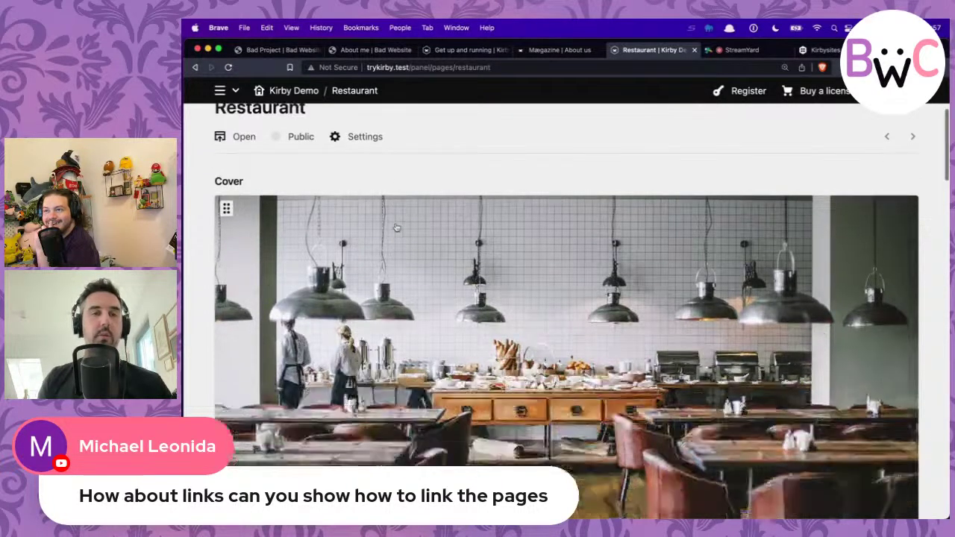
pyautogui.scroll(-5, 396, 228)
pyautogui.doubleClick(518, 438)
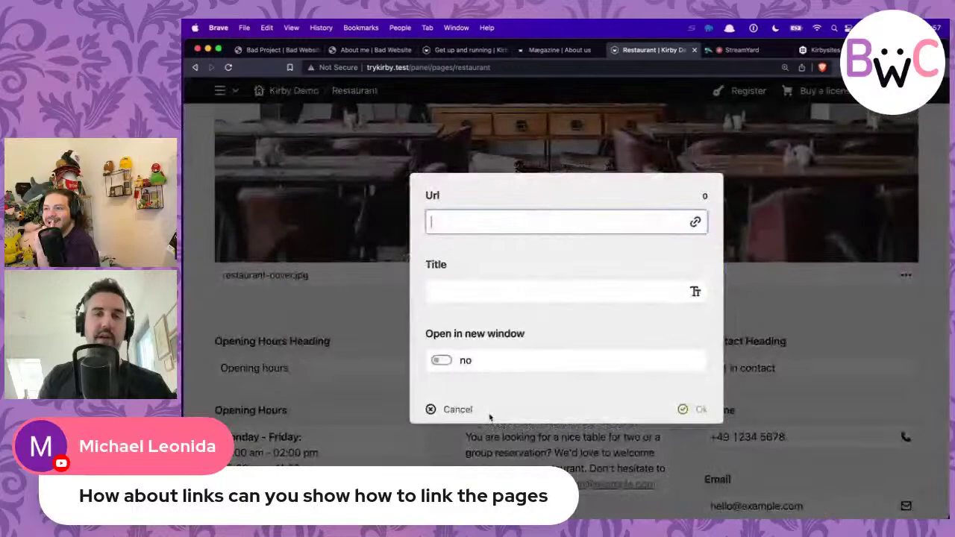
pyautogui.click(493, 411)
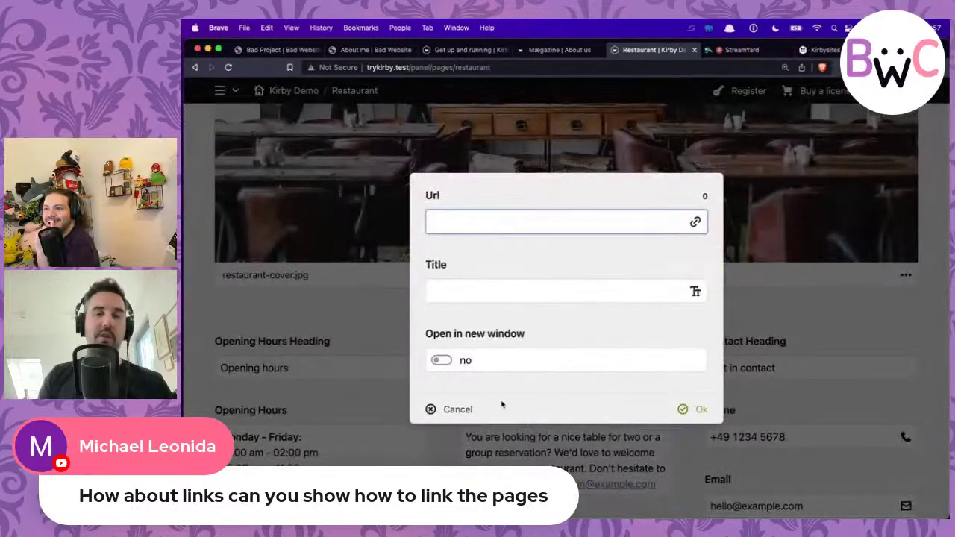
pyautogui.click(440, 408)
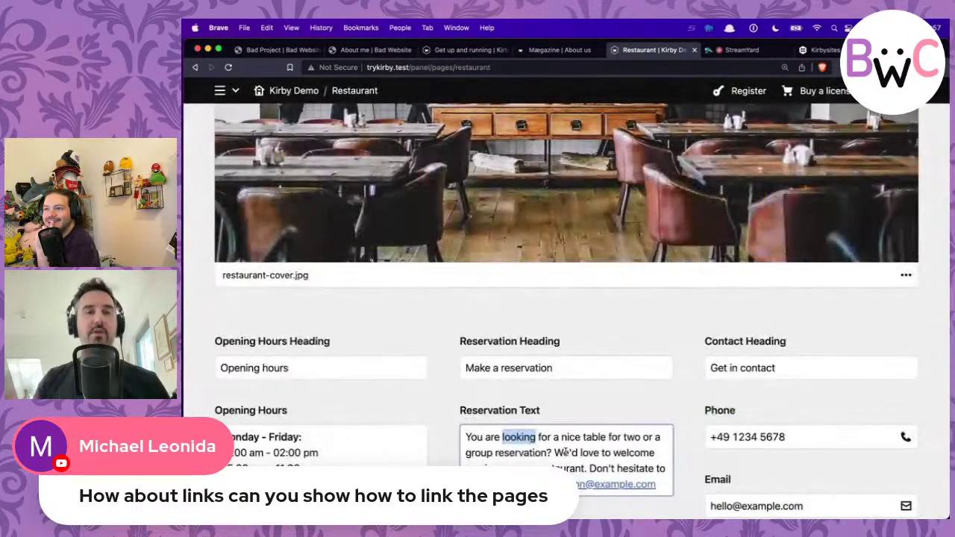
pyautogui.scroll(-5, 564, 452)
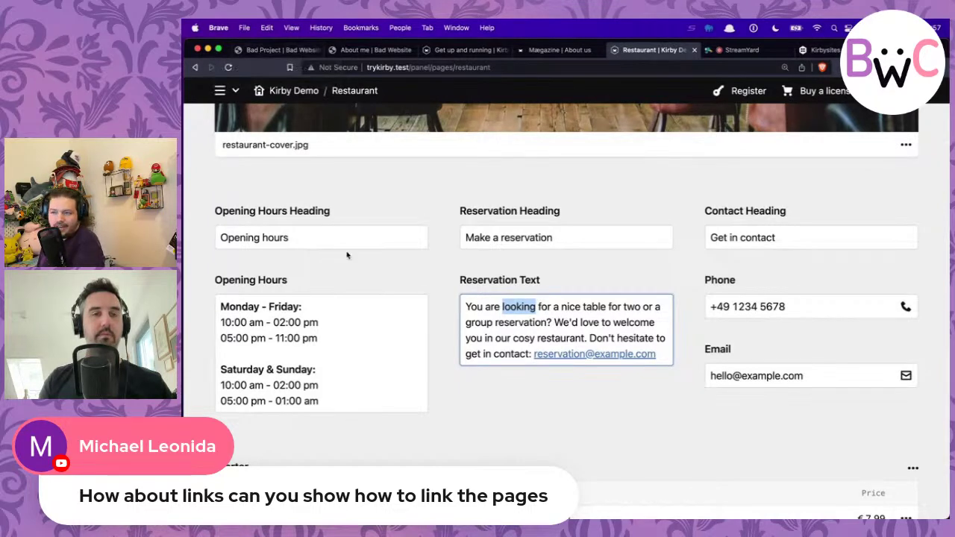
pyautogui.scroll(1, 353, 274)
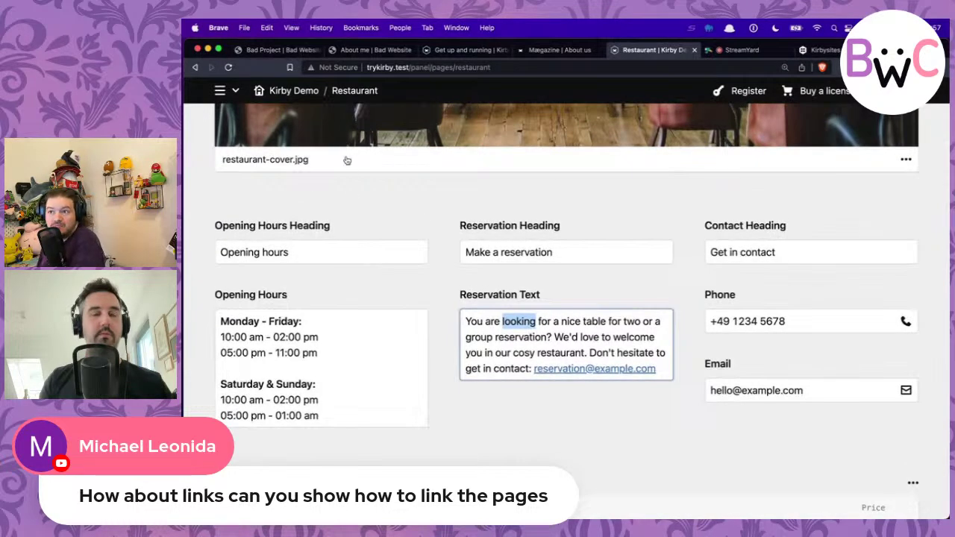
pyautogui.press('super+Tab')
pyautogui.press('super+Tab')
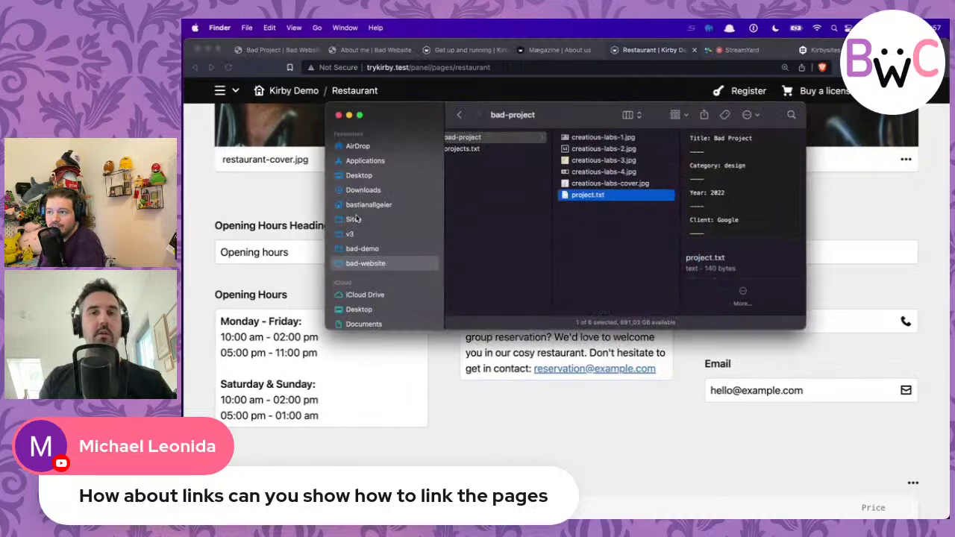
pyautogui.press('super+Tab')
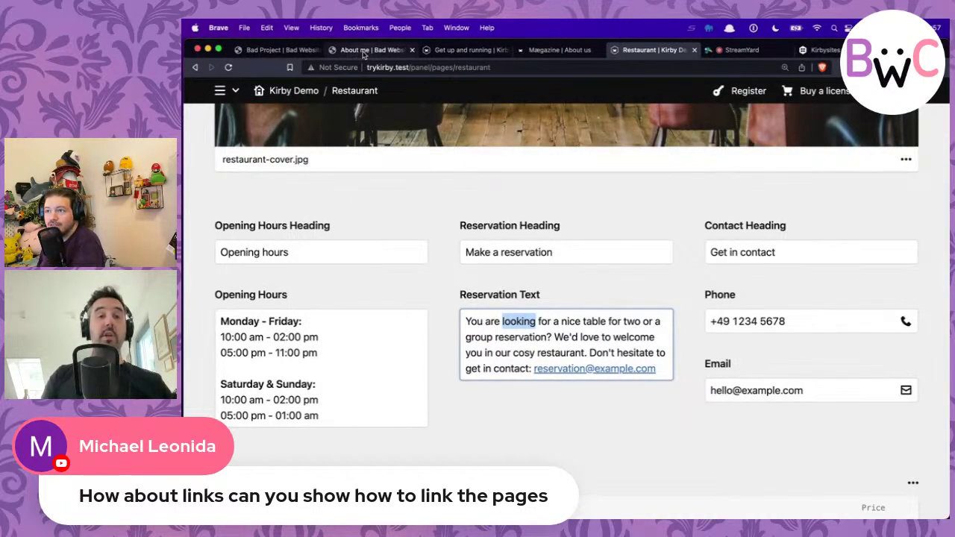
# Step: Return to the Kirby Demo overview and open the Frontacular project of the Agency example at its description
pyautogui.click(355, 90)
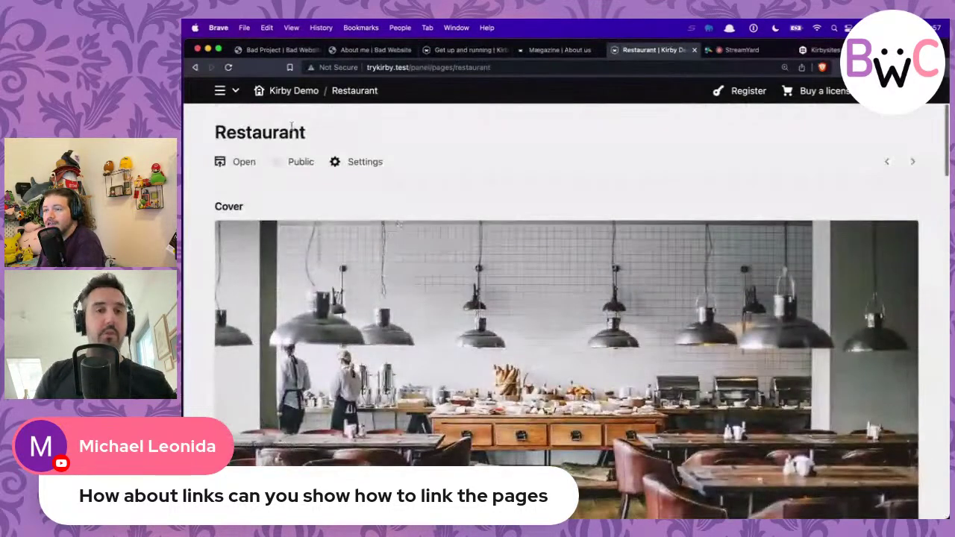
pyautogui.click(283, 90)
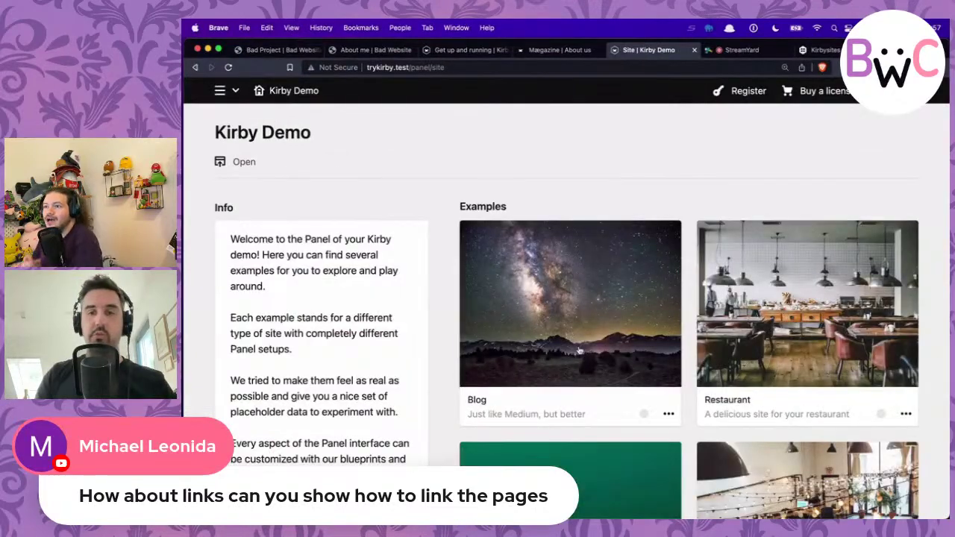
pyautogui.scroll(-5, 578, 351)
pyautogui.click(806, 291)
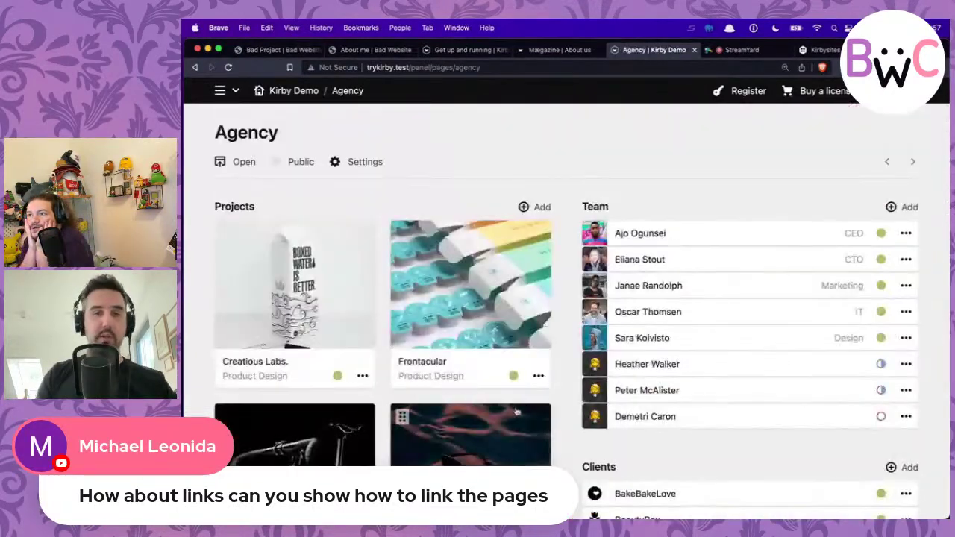
pyautogui.click(452, 272)
pyautogui.scroll(-3, 447, 268)
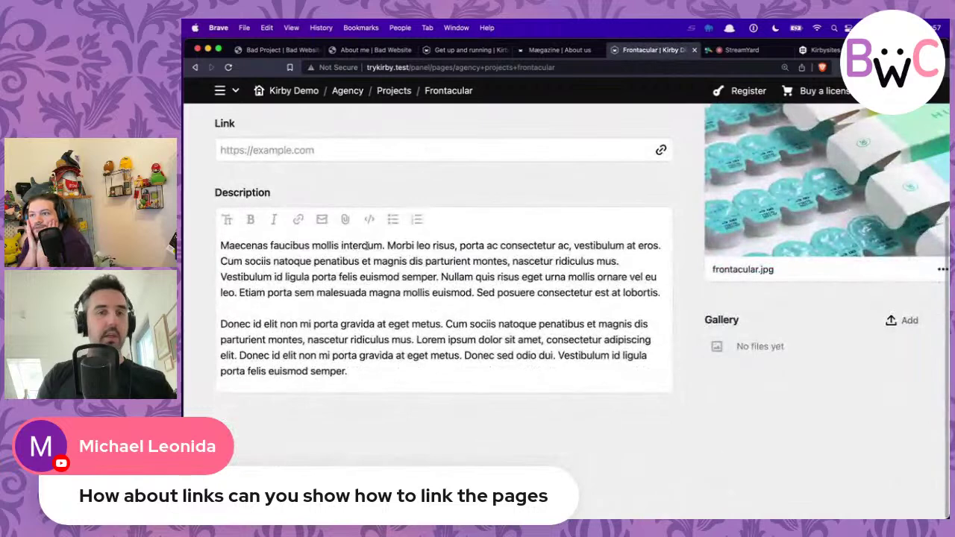
pyautogui.click(317, 308)
pyautogui.press('Return')
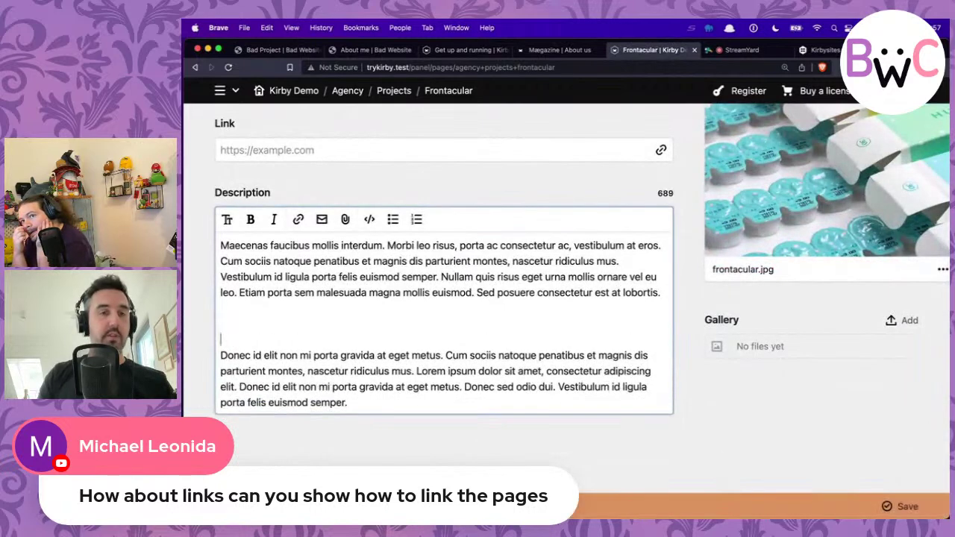
pyautogui.click(298, 219)
pyautogui.write('http')
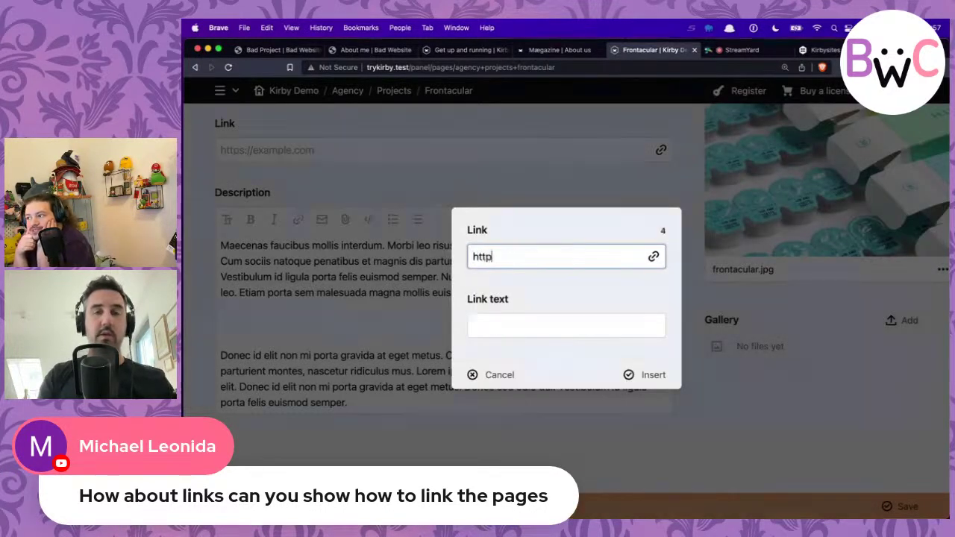
pyautogui.write('s://getkirby.com')
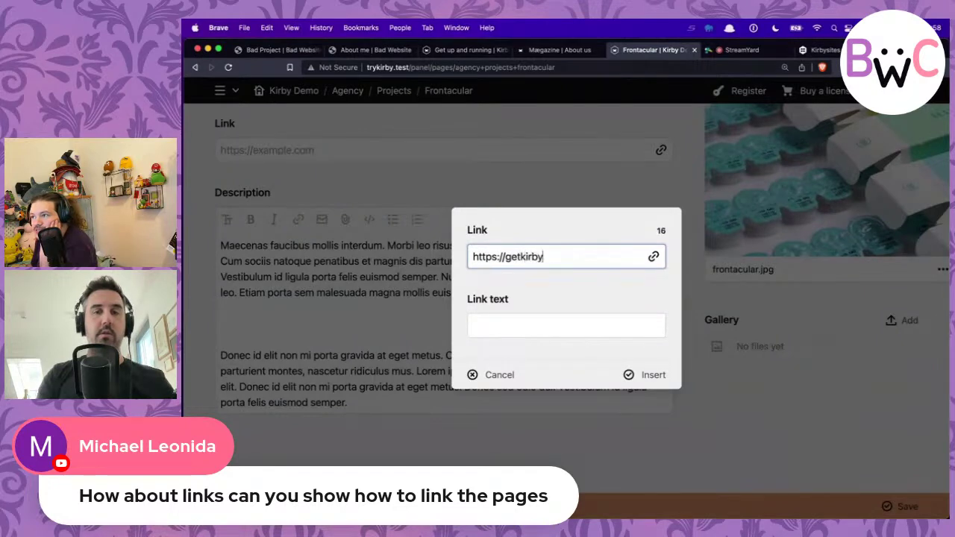
pyautogui.press('Tab')
pyautogui.write('Test')
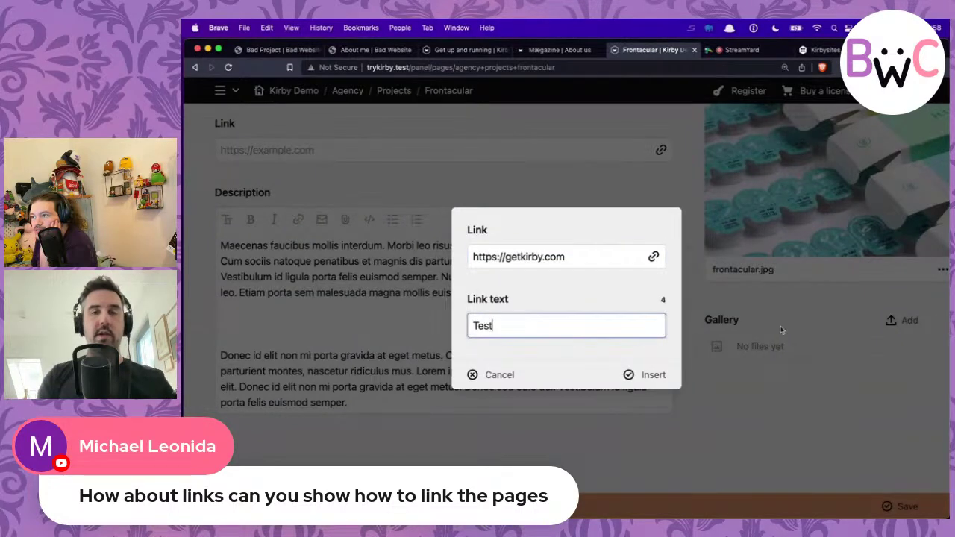
pyautogui.click(646, 376)
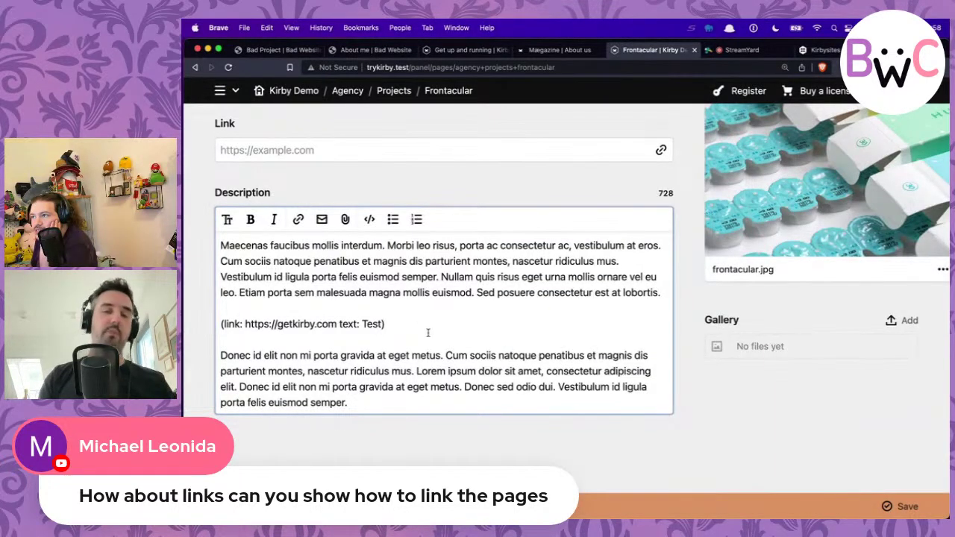
# Step: Add the image tag "(image: frontacular.jpg)" on its own line below the Test link in the description
pyautogui.press('super+Left')
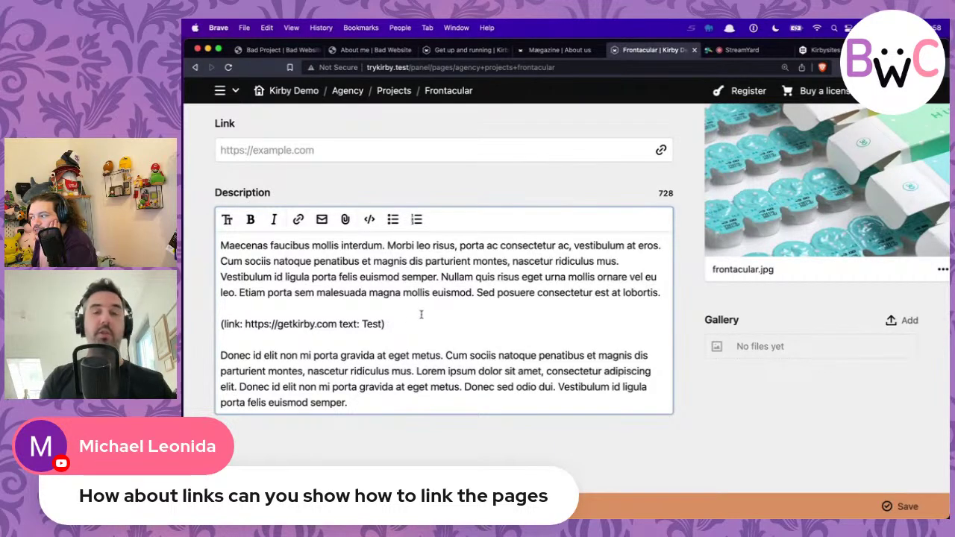
pyautogui.click(398, 326)
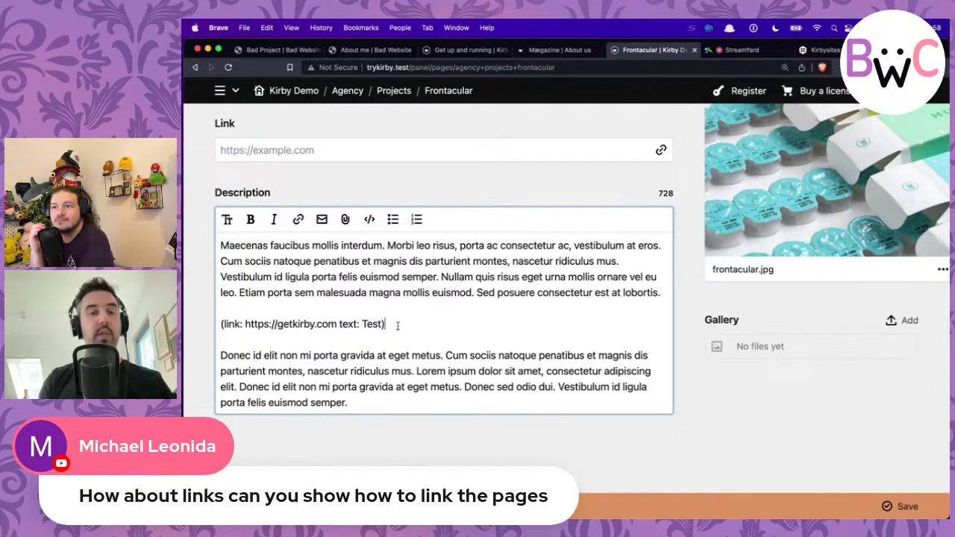
pyautogui.press('Return')
pyautogui.press('Return')
pyautogui.write('/')
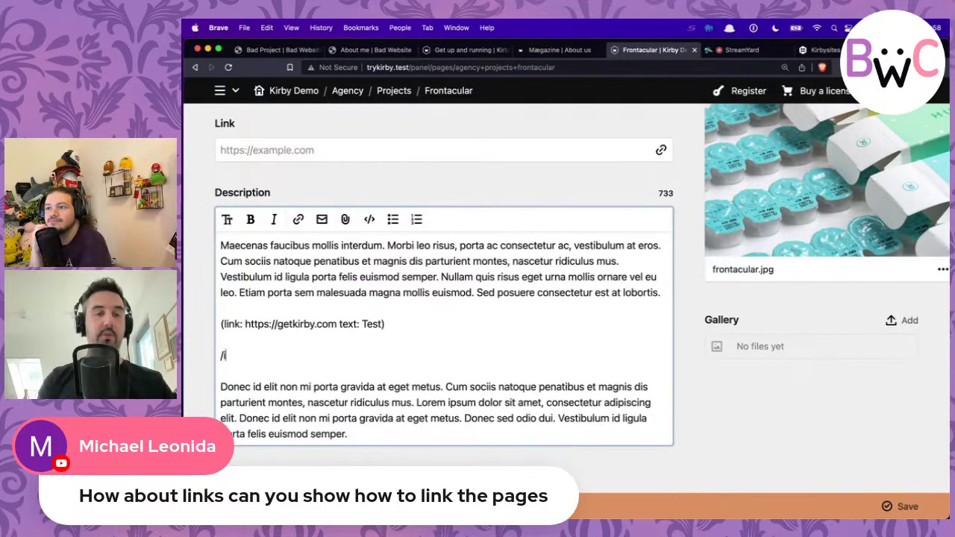
pyautogui.press('BackSpace')
pyautogui.write('(image:')
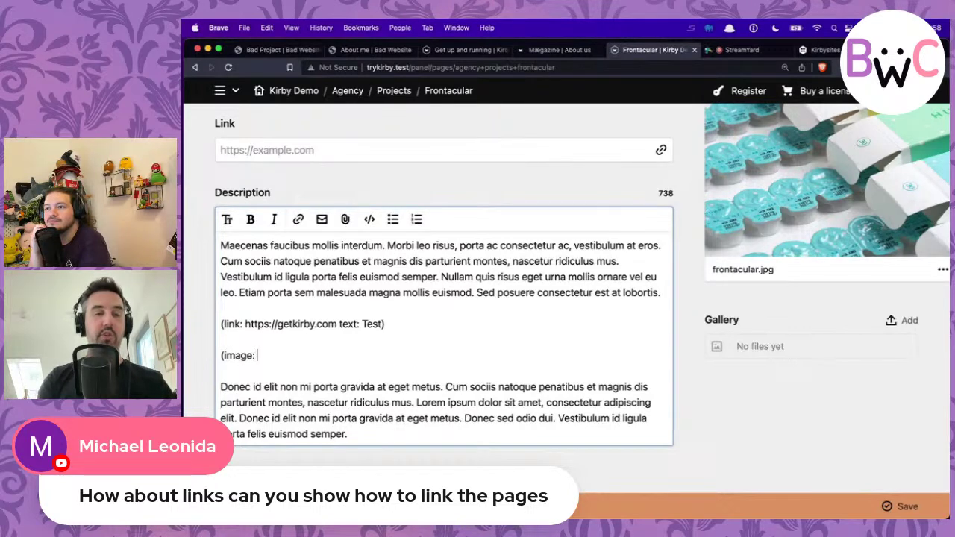
pyautogui.write(' frontacula')
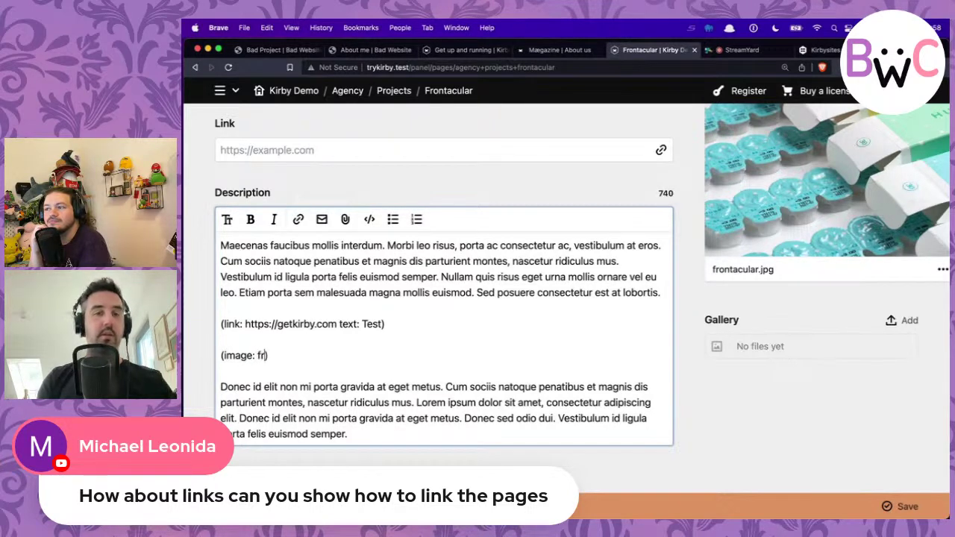
pyautogui.write('r.jpg')
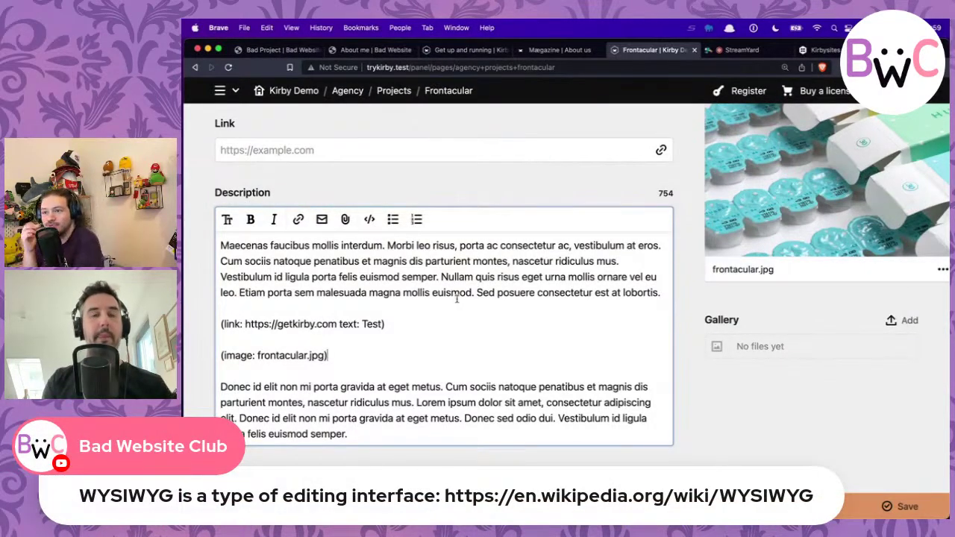
# Step: Return to the Kirby Demo overview and open the Blog example's published article "Exploring the universe"
pyautogui.scroll(2, 457, 302)
pyautogui.scroll(3, 457, 304)
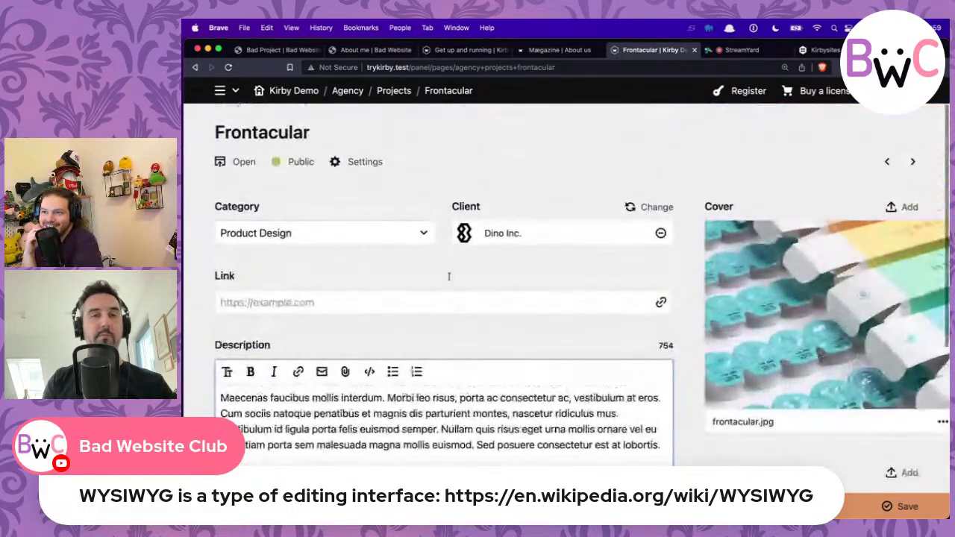
pyautogui.click(291, 91)
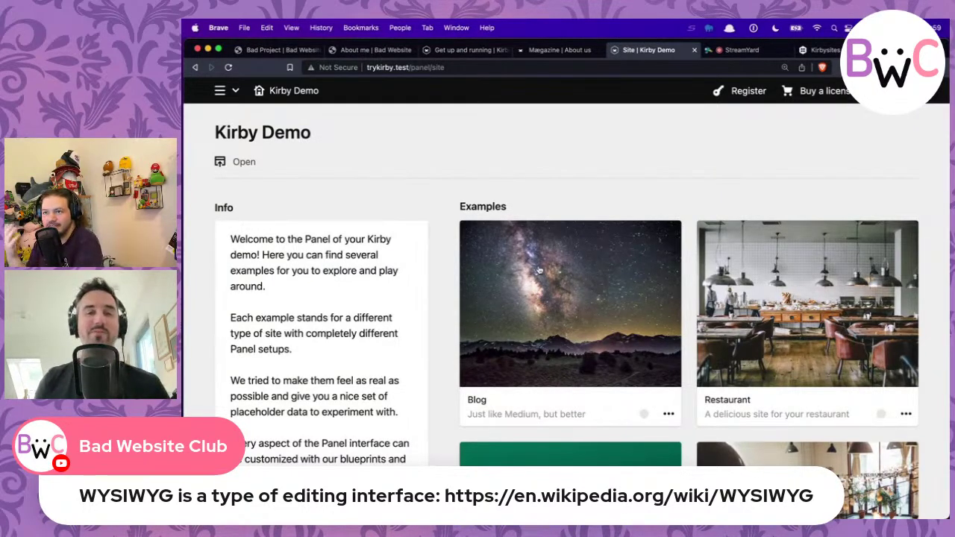
pyautogui.click(538, 270)
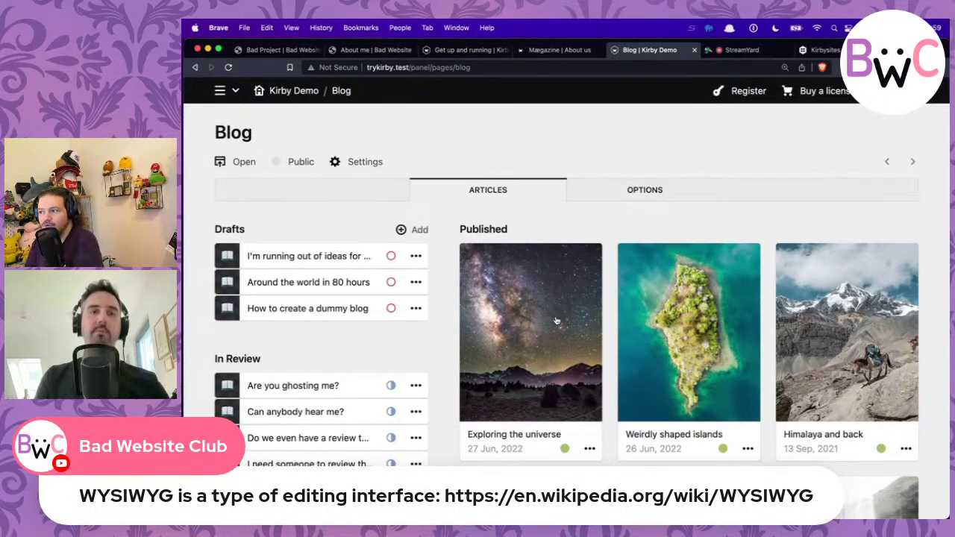
pyautogui.click(529, 323)
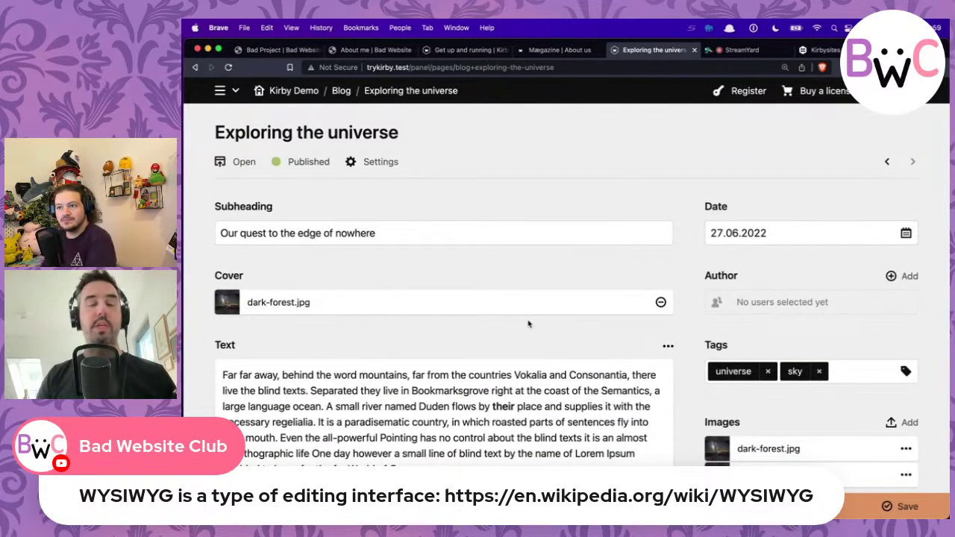
# Step: Look through the text, image, quote, heading and video blocks in the article's Text field
pyautogui.scroll(-3, 528, 324)
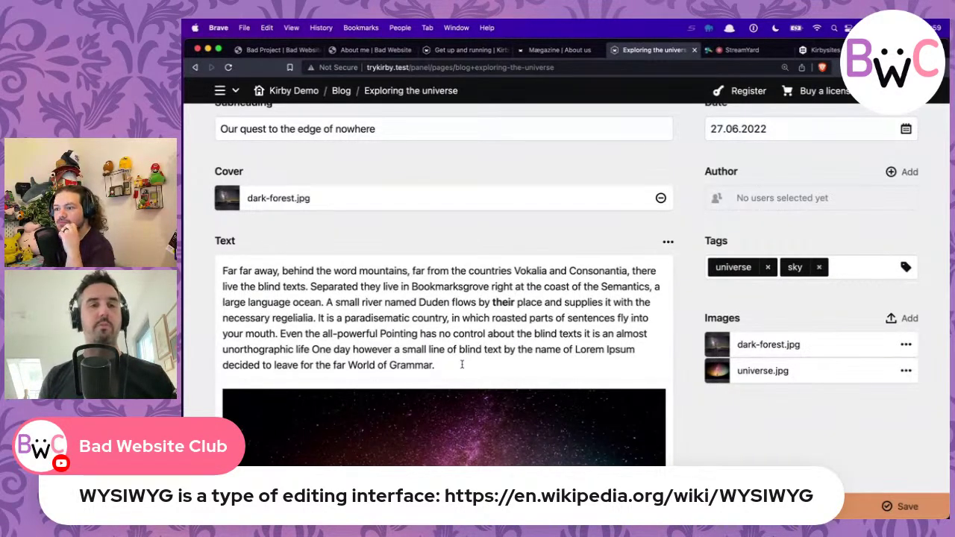
pyautogui.scroll(-4, 462, 364)
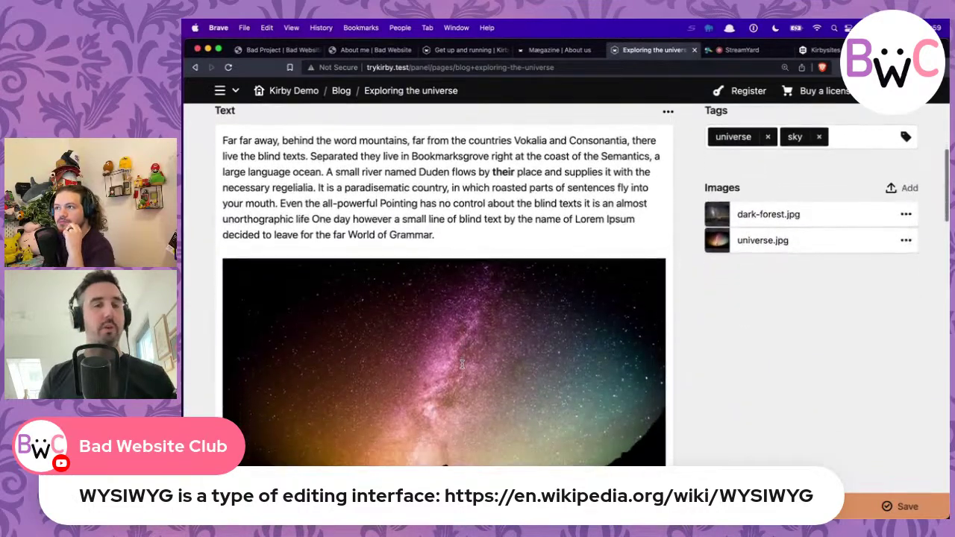
pyautogui.scroll(2, 462, 364)
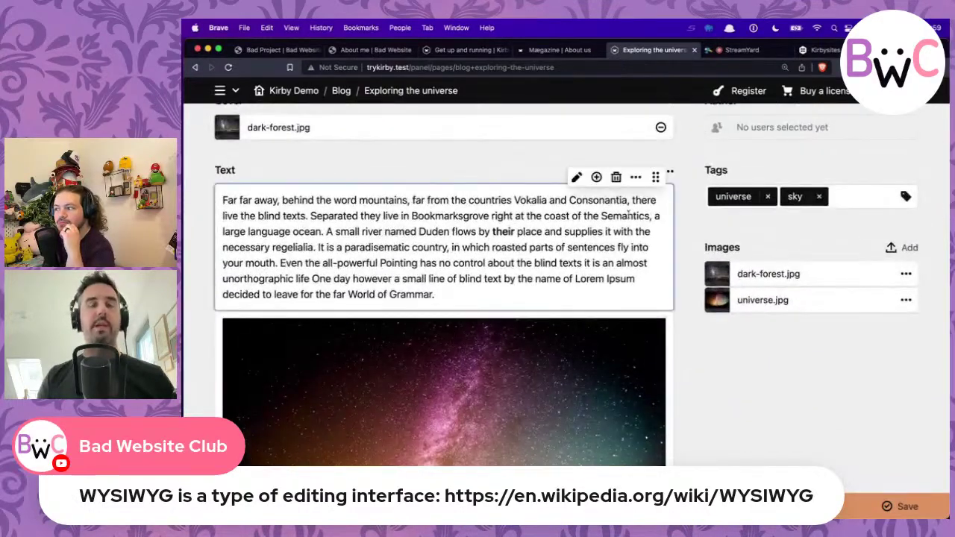
pyautogui.scroll(-6, 619, 296)
pyautogui.scroll(6, 619, 298)
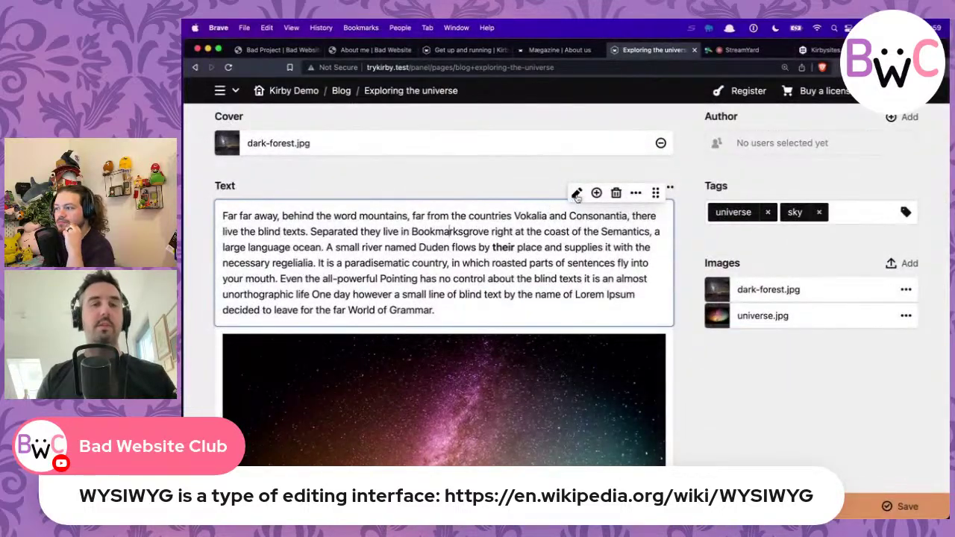
pyautogui.scroll(-6, 485, 313)
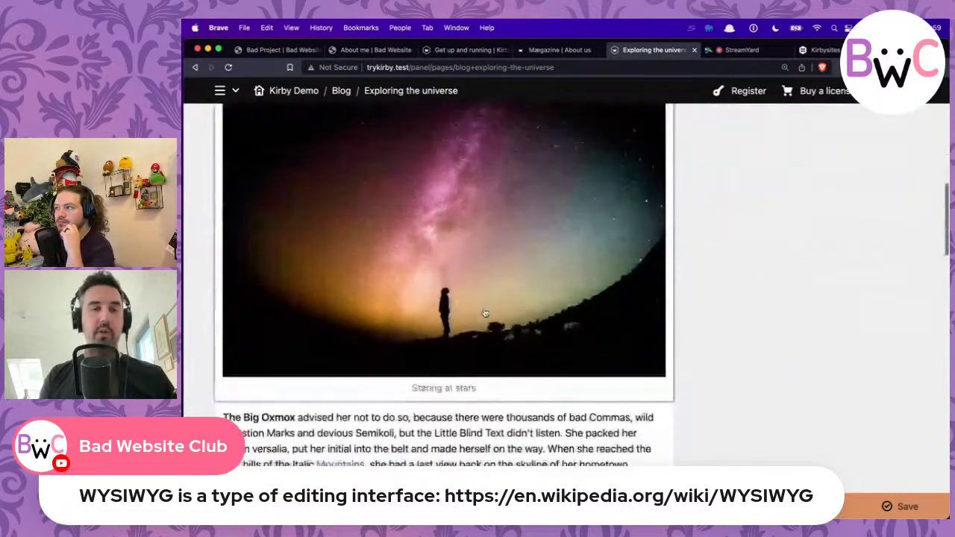
pyautogui.scroll(-7, 485, 313)
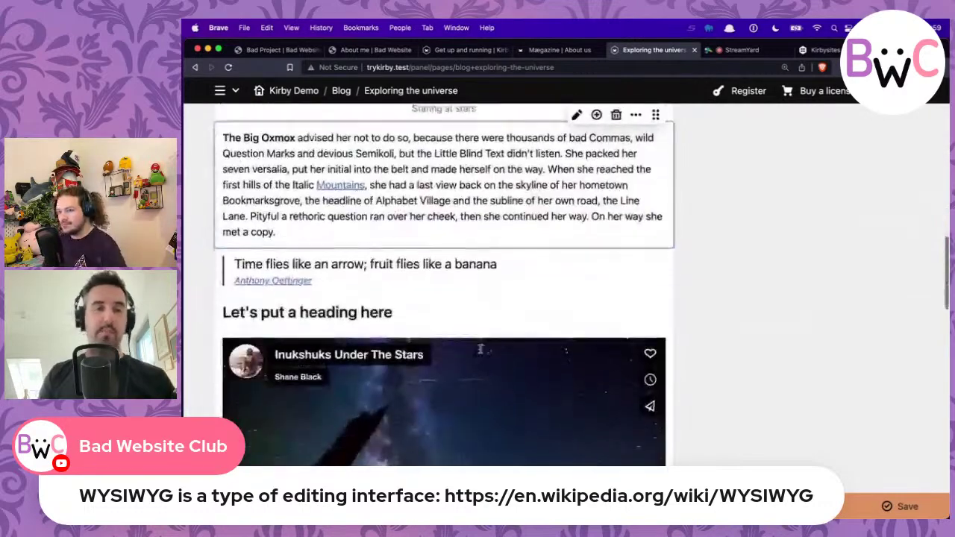
# Step: Move the "Time flies like an arrow" quote block above the "The Big Oxmox" paragraph and save the article
pyautogui.scroll(3, 497, 307)
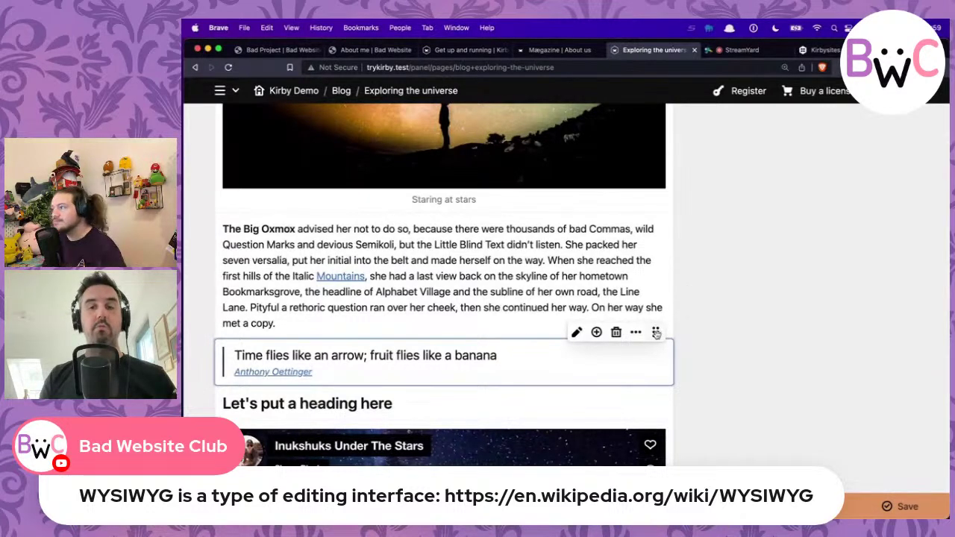
pyautogui.moveTo(655, 332); pyautogui.dragTo(669, 267)
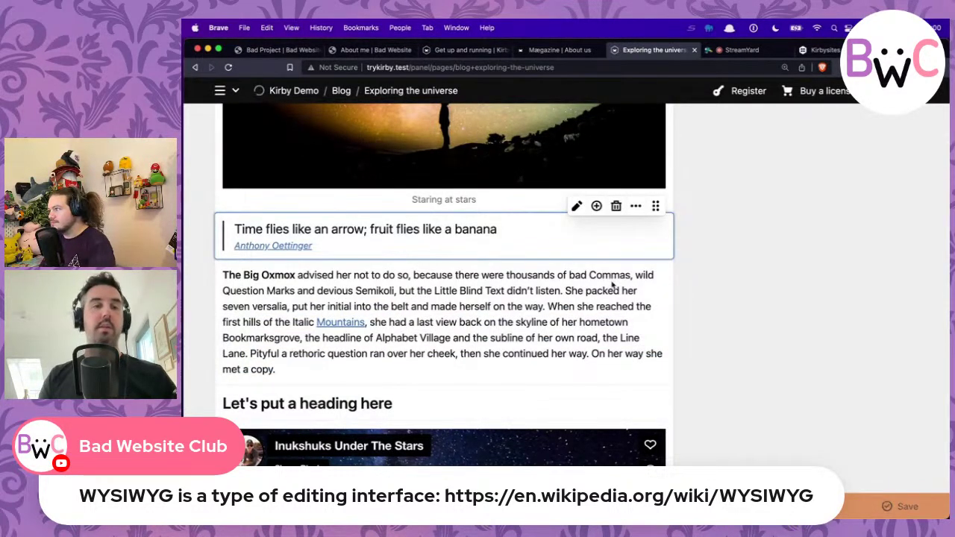
pyautogui.press('super+s')
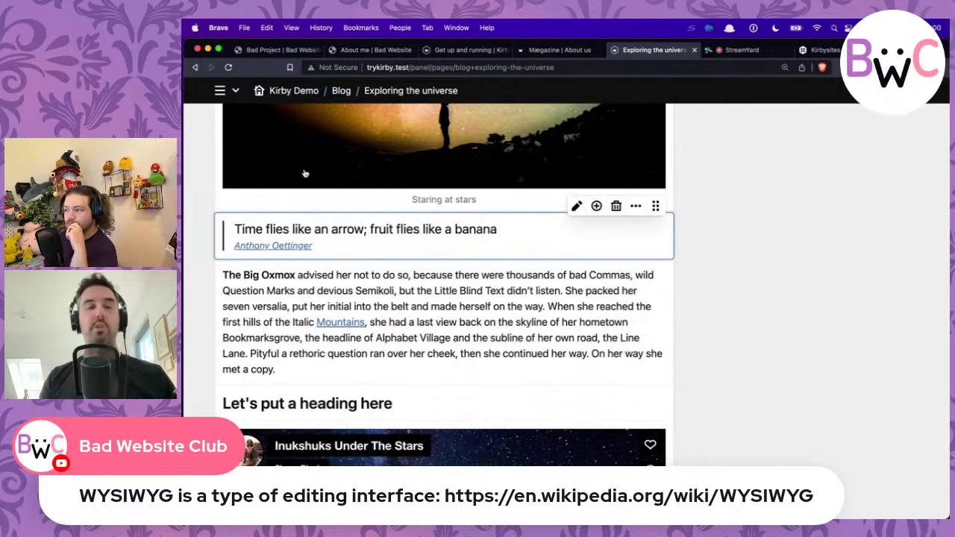
# Step: Make the word "flies" before "like a banana" bold in the quote and remove the bold formatting again
pyautogui.scroll(3, 426, 291)
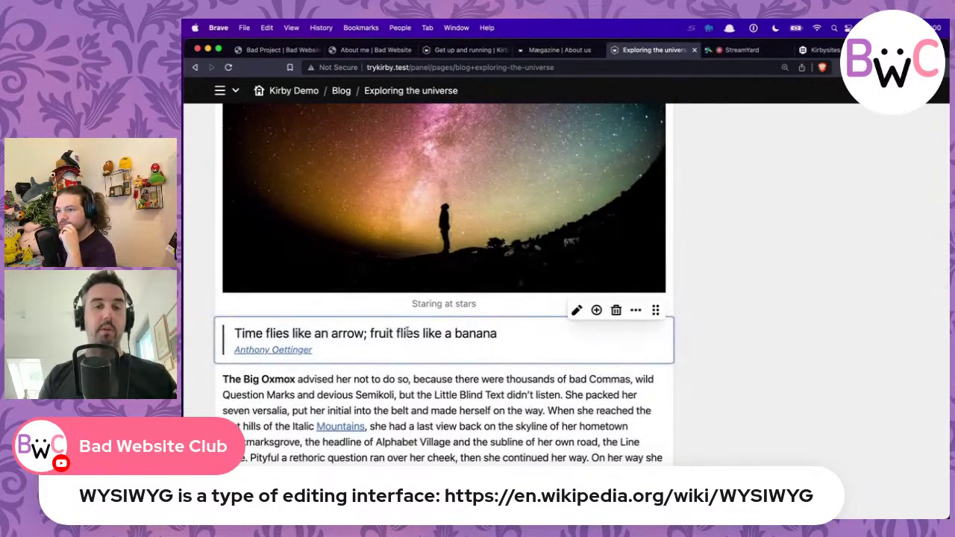
pyautogui.doubleClick(407, 333)
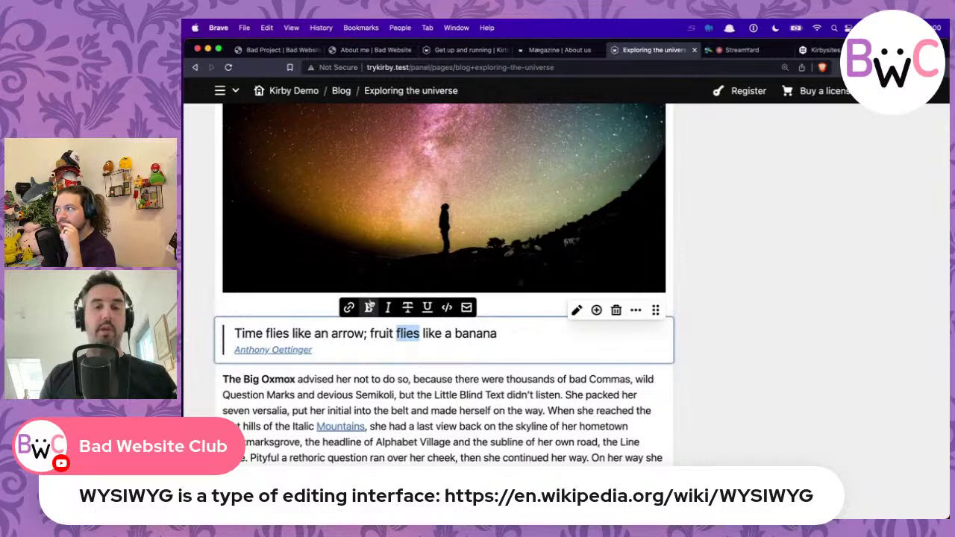
pyautogui.click(369, 307)
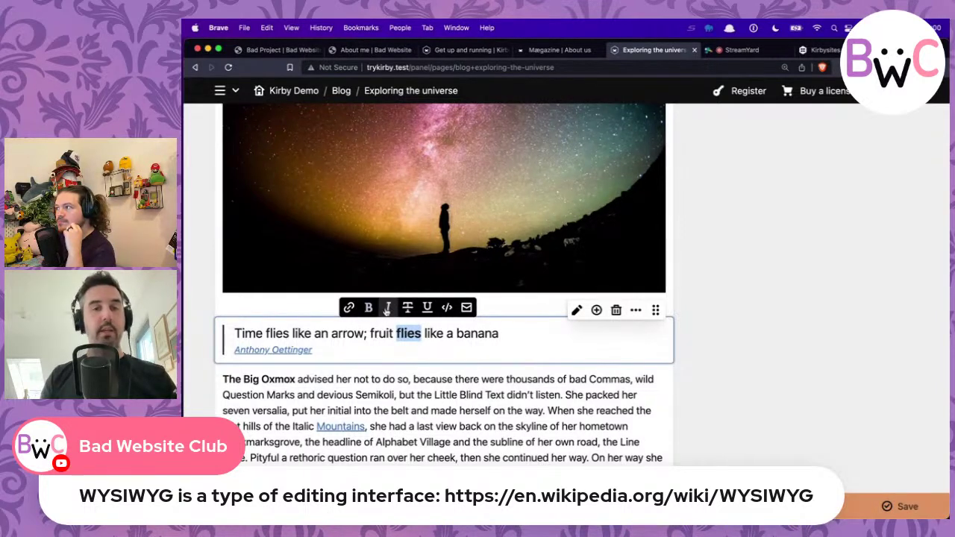
pyautogui.click(368, 307)
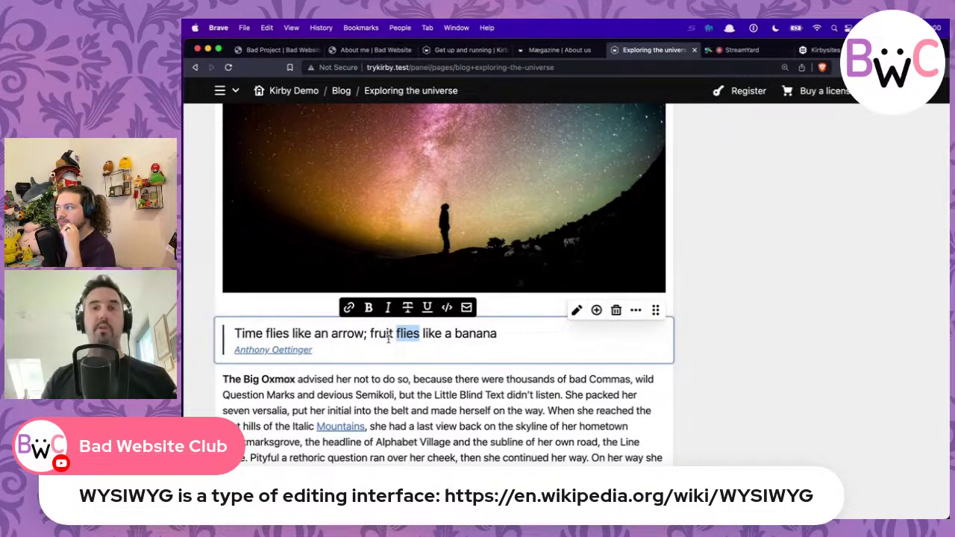
# Step: Make "flies" before "like a banana" bold by wrapping it in Markdown double asterisks, and undo the change
pyautogui.click(387, 337)
pyautogui.scroll(1, 395, 337)
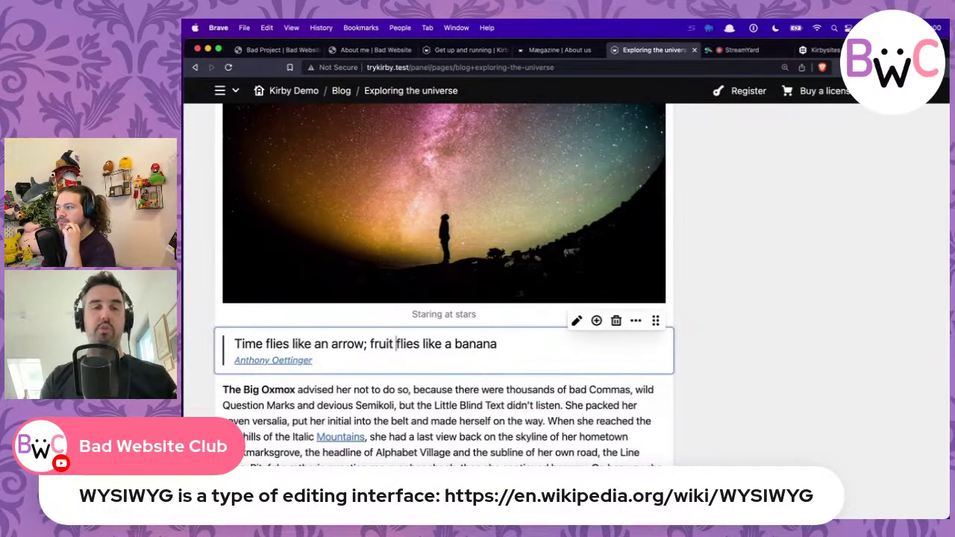
pyautogui.write('**')
pyautogui.hotkey('alt', 'Right')
pyautogui.write('**')
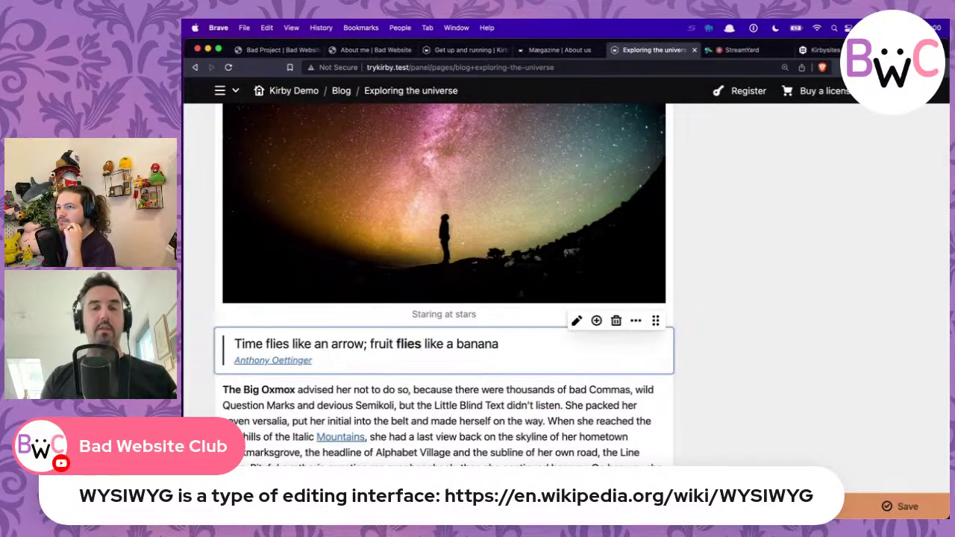
pyautogui.press('super+z')
pyautogui.press('super+z')
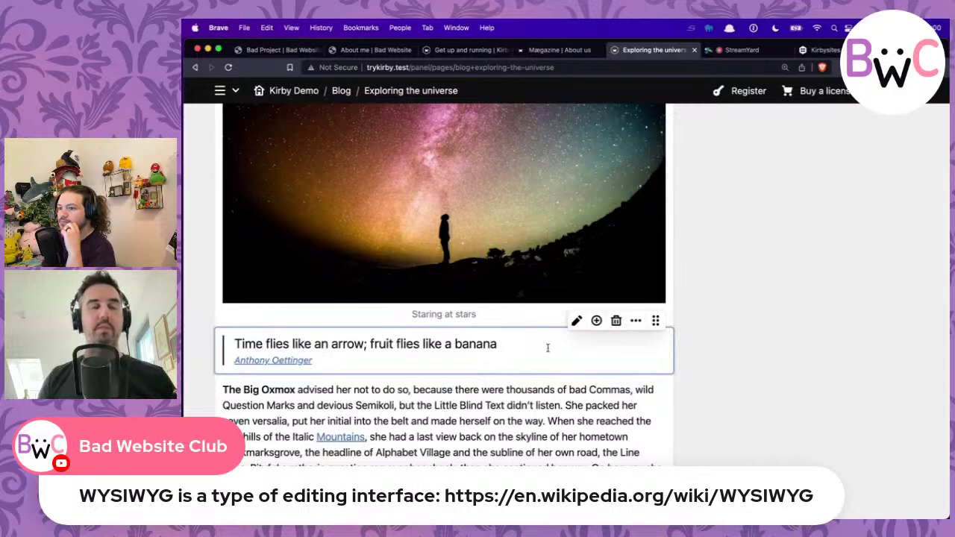
# Step: View the settings of the "Staring at stars" image block and close them without changes
pyautogui.scroll(1, 548, 348)
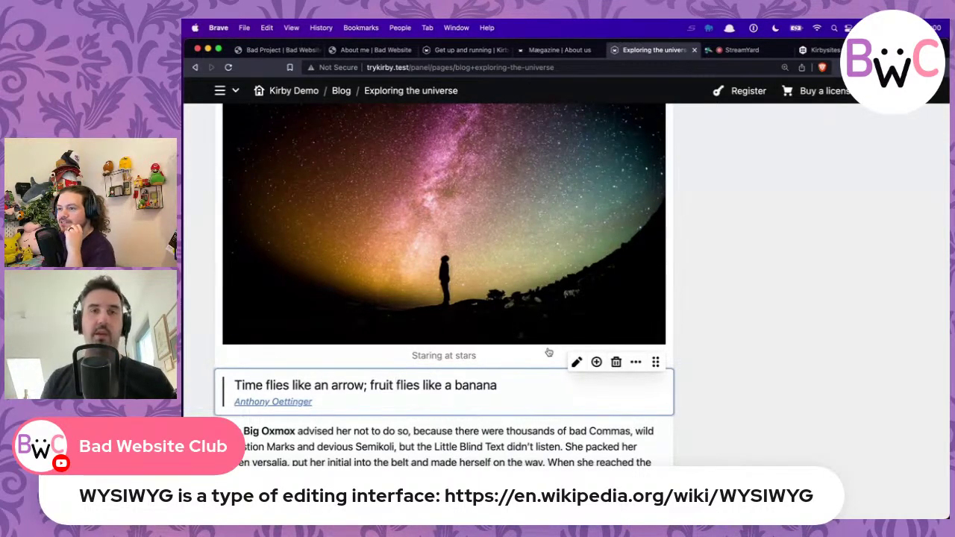
pyautogui.scroll(5, 548, 352)
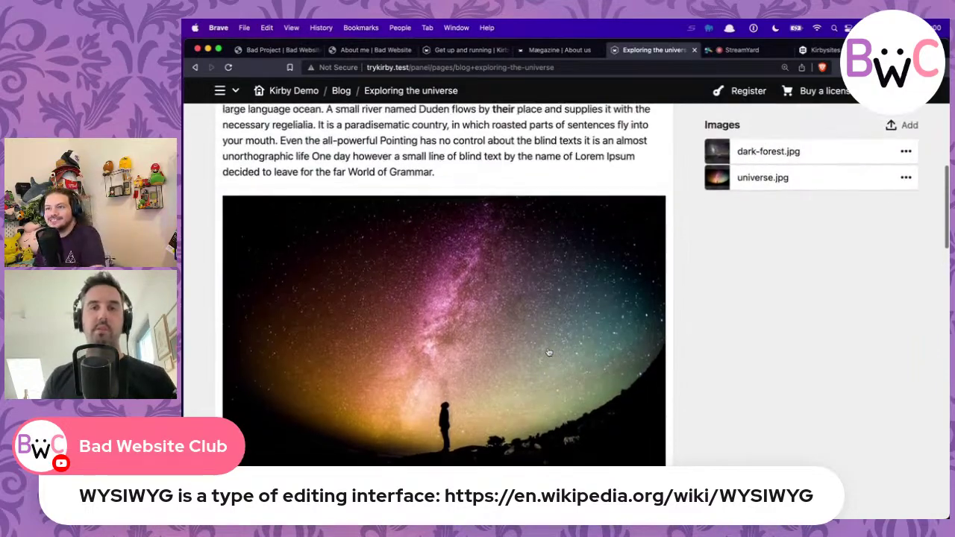
pyautogui.scroll(2, 548, 352)
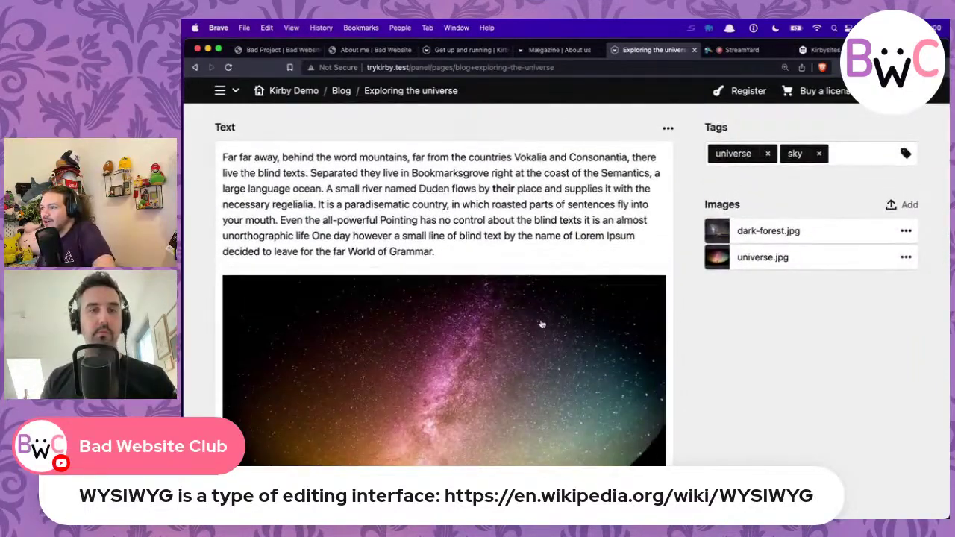
pyautogui.doubleClick(542, 324)
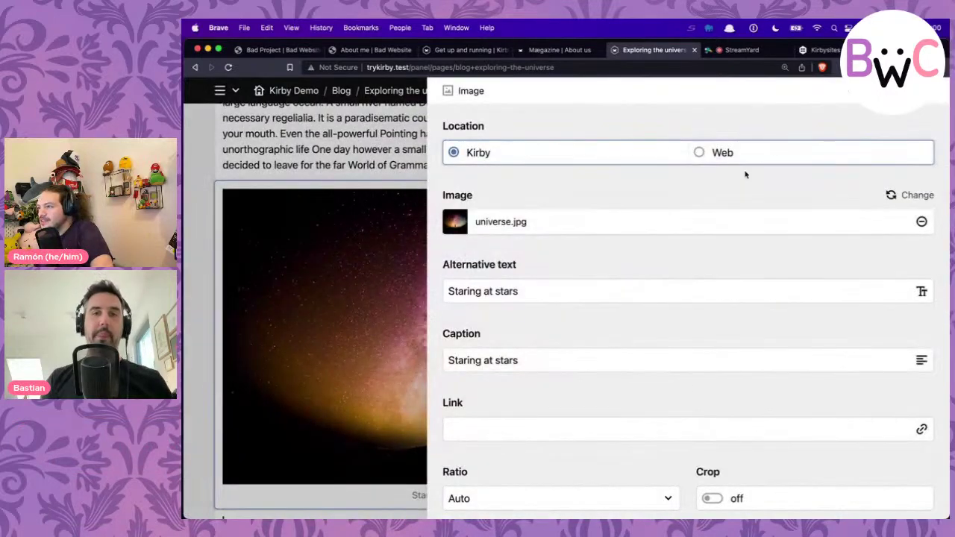
pyautogui.scroll(-1, 623, 241)
pyautogui.scroll(1, 623, 241)
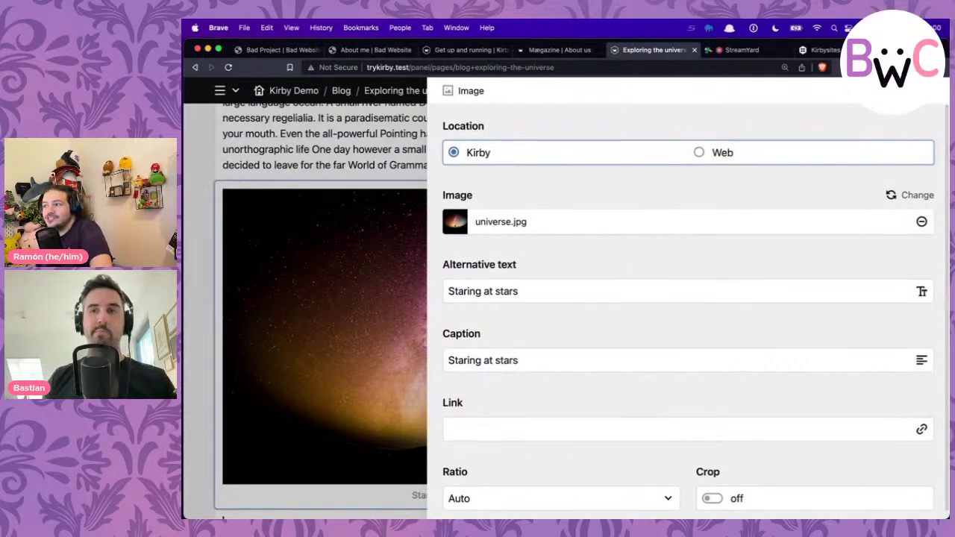
pyautogui.press('Escape')
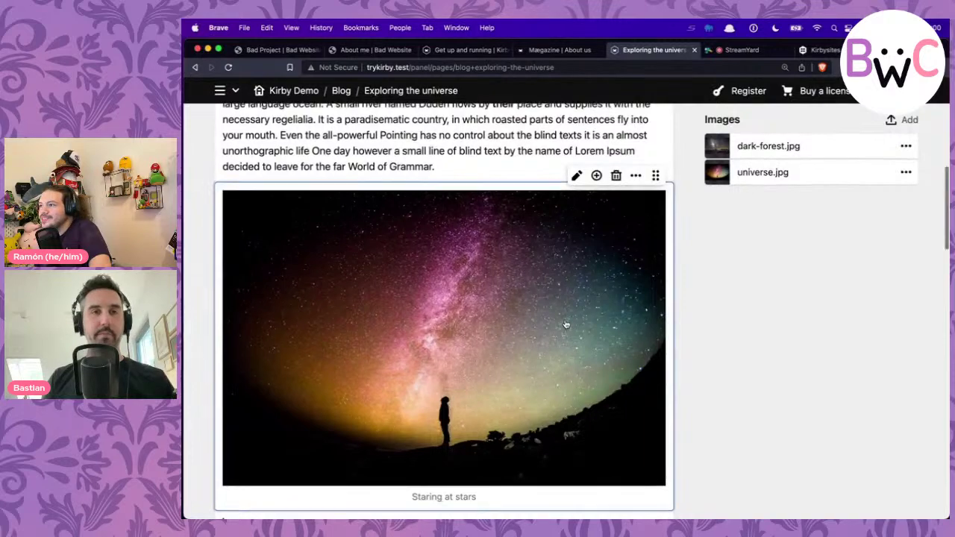
# Step: Switch to Finder and select the bad-project folder
pyautogui.scroll(3, 567, 328)
pyautogui.scroll(1, 567, 328)
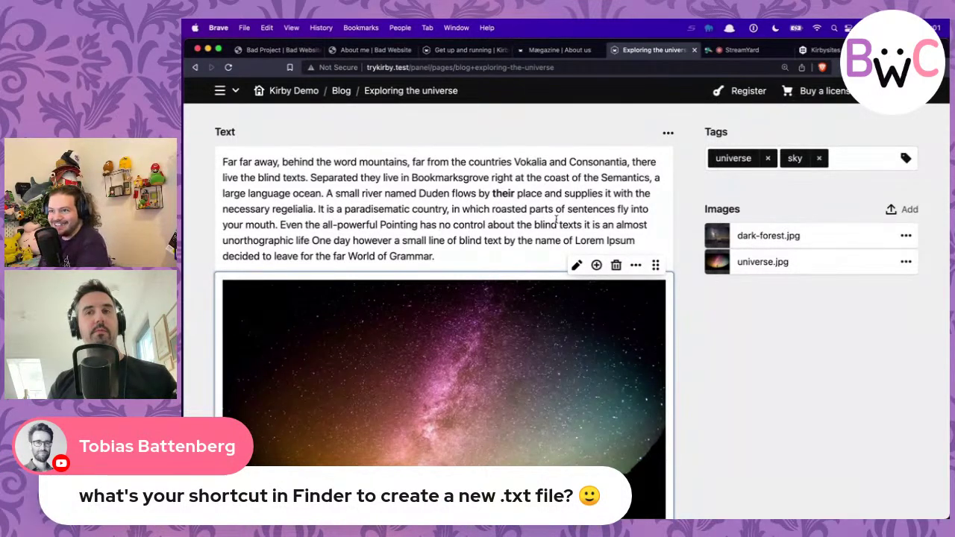
pyautogui.press('super+Tab')
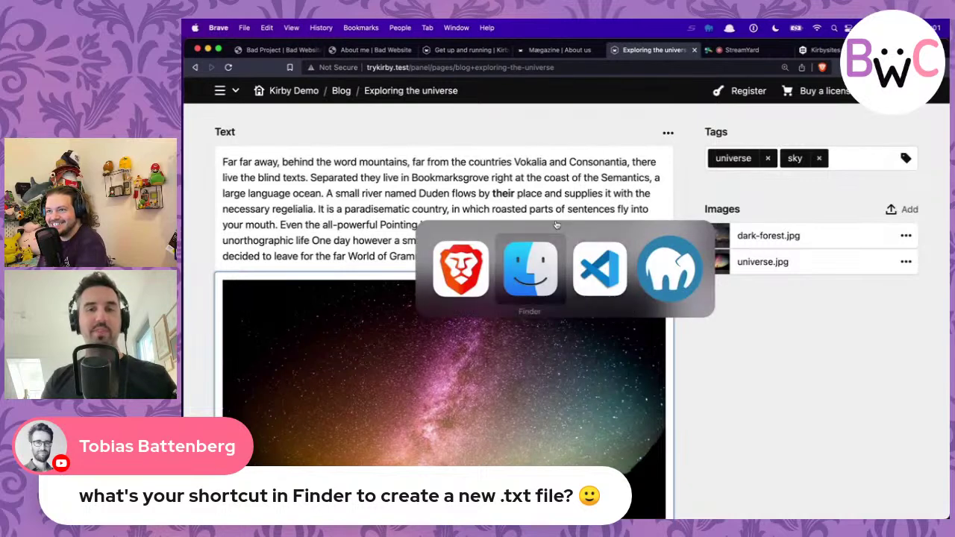
pyautogui.press('Left')
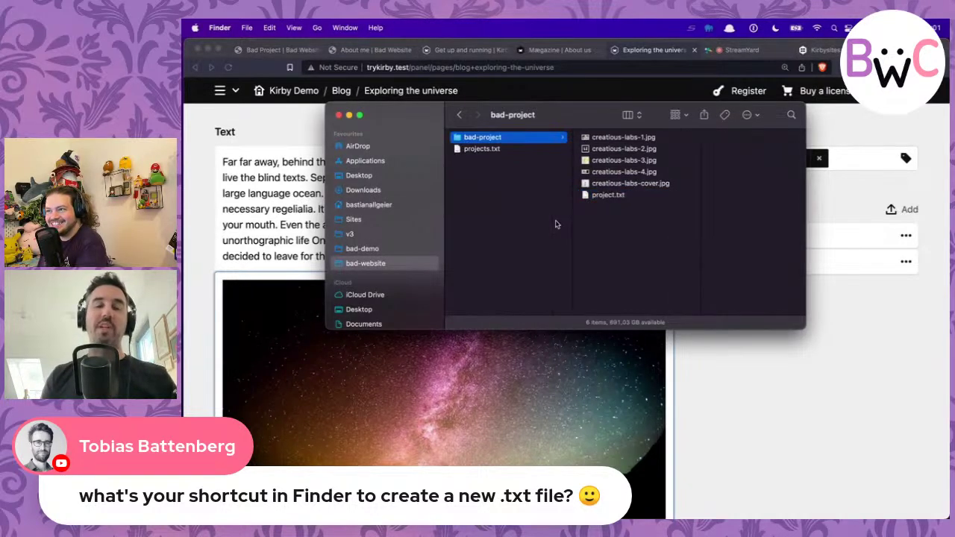
# Step: Look through the 2_about, 3_contact and error folders of the bad-website content, including the about.txt preview
pyautogui.press('Left')
pyautogui.press('Down')
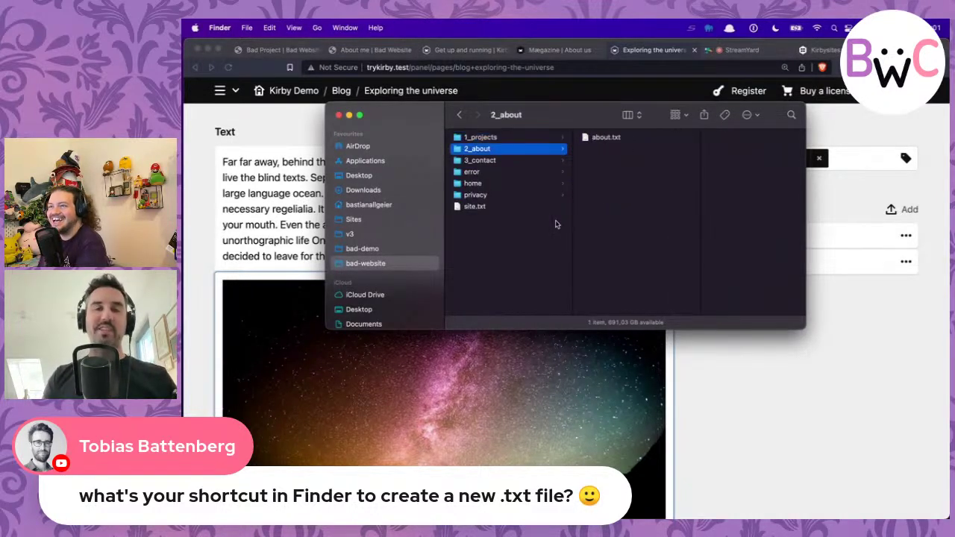
pyautogui.press('Right')
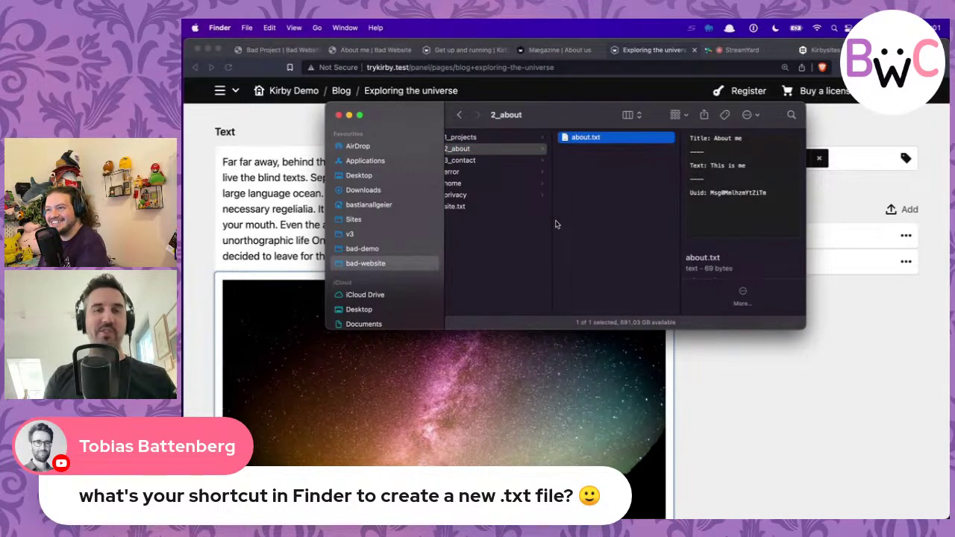
pyautogui.press('Left')
pyautogui.press('Down')
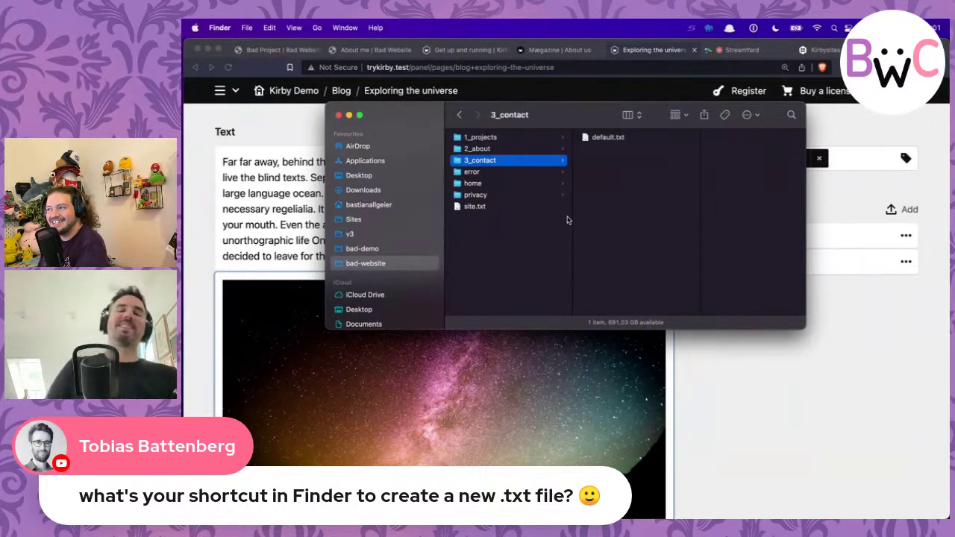
pyautogui.press('Down')
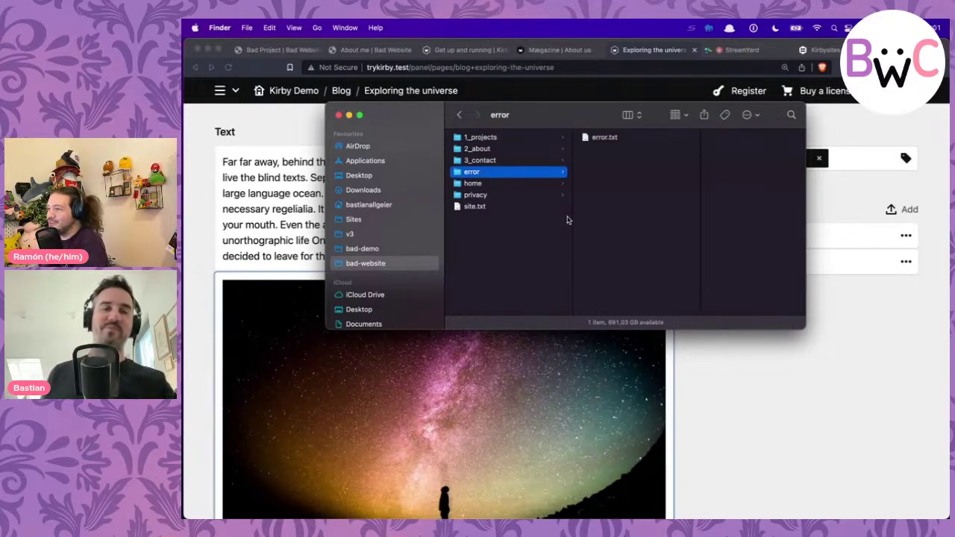
# Step: Switch to Visual Studio Code, move its window over to the screen's left edge and widen it across the screen
pyautogui.press('super+Tab')
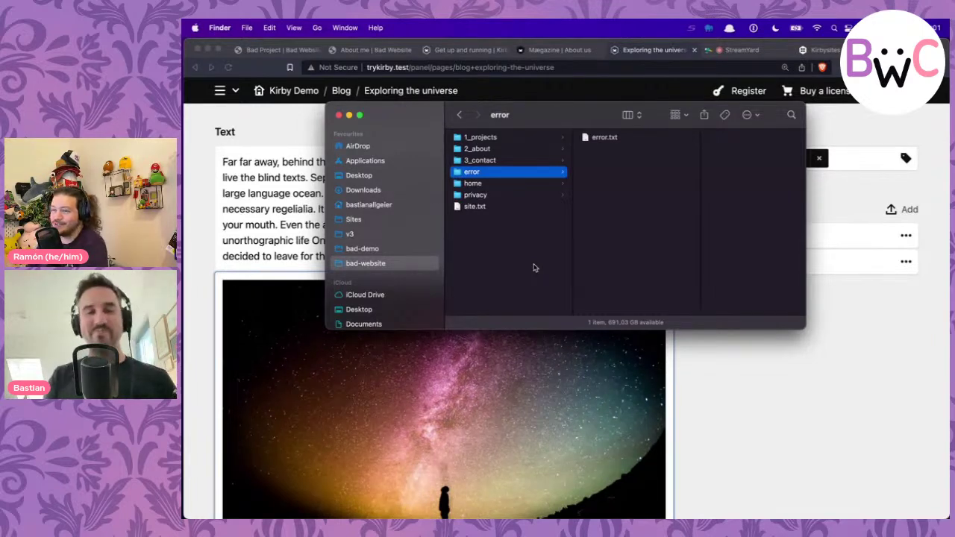
pyautogui.press('super+Tab')
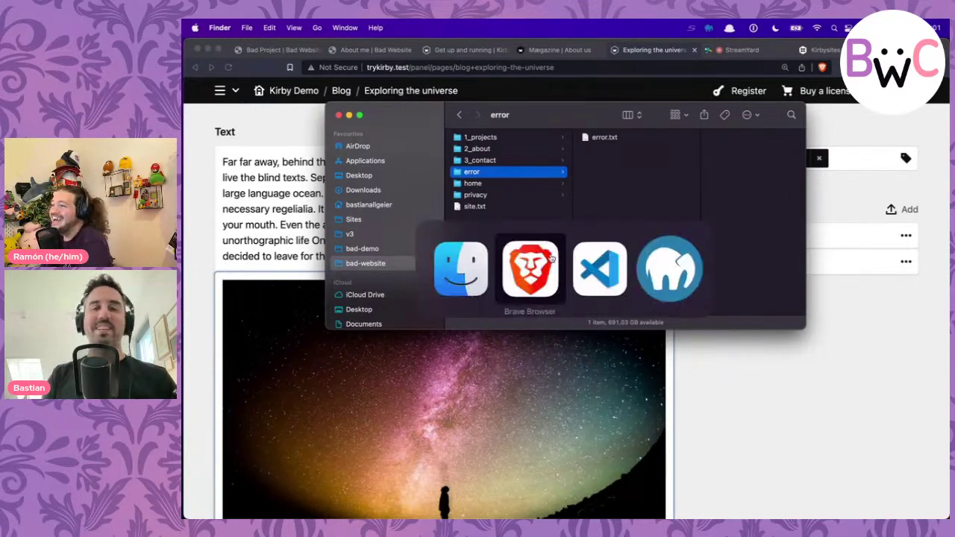
pyautogui.click(593, 264)
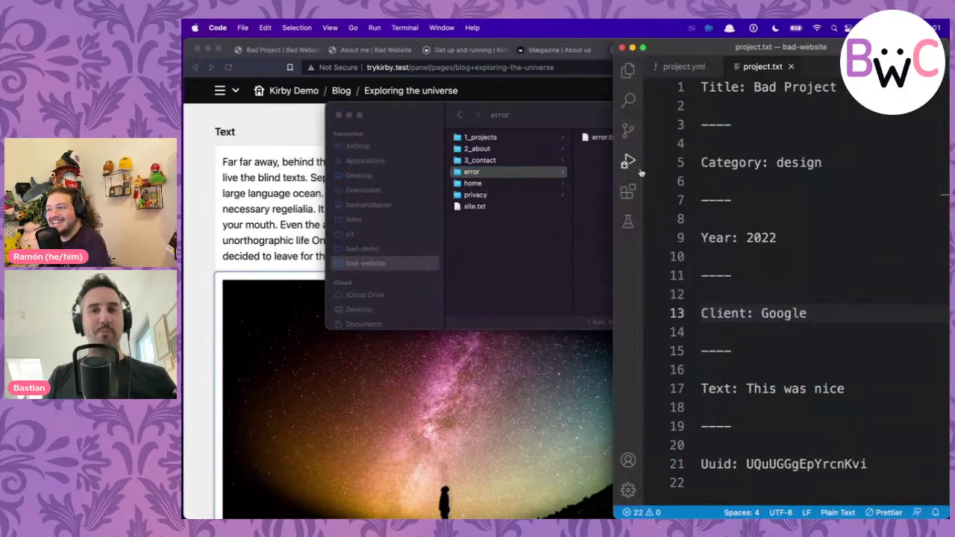
pyautogui.moveTo(690, 48); pyautogui.dragTo(255, 48)
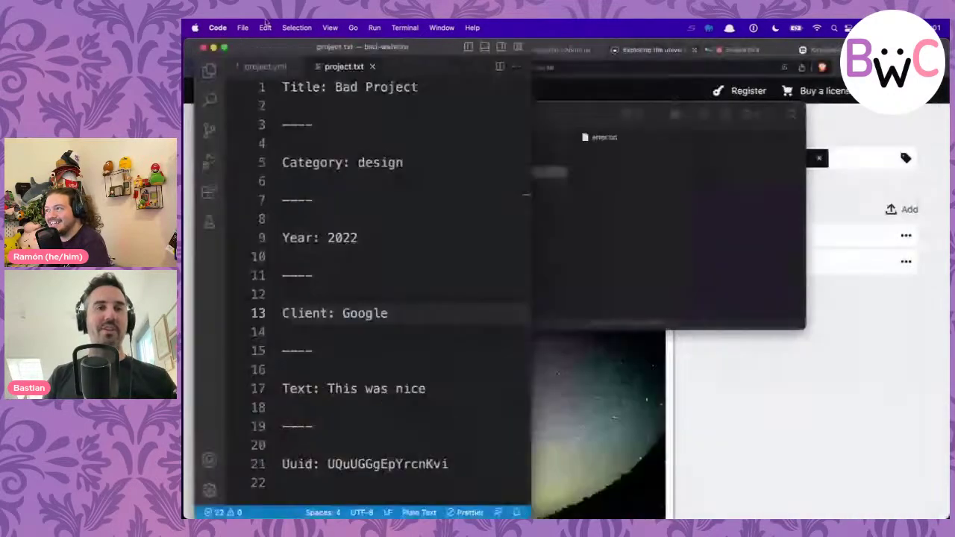
pyautogui.moveTo(530, 143); pyautogui.dragTo(926, 142)
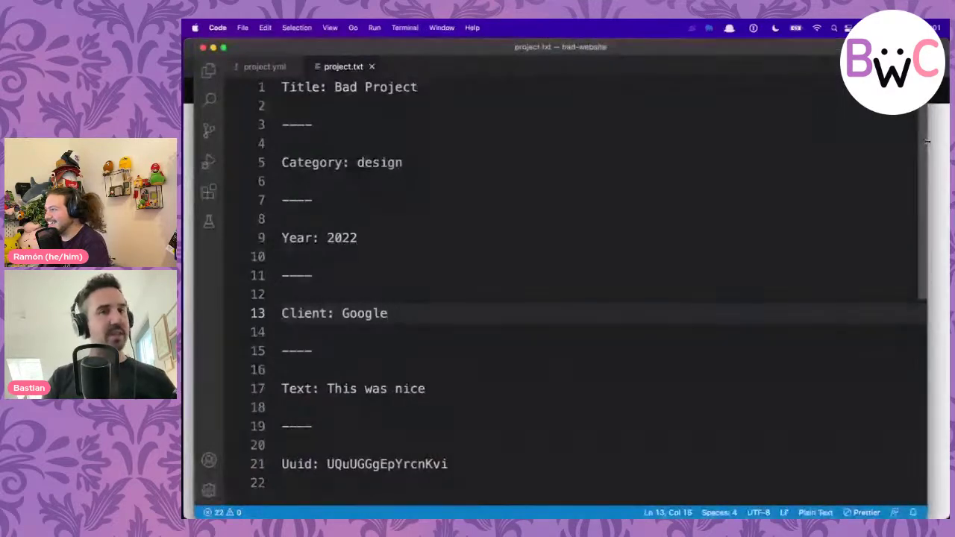
# Step: Show the bad-website file tree, select the 1_projects folder and view its available actions without choosing one
pyautogui.click(208, 70)
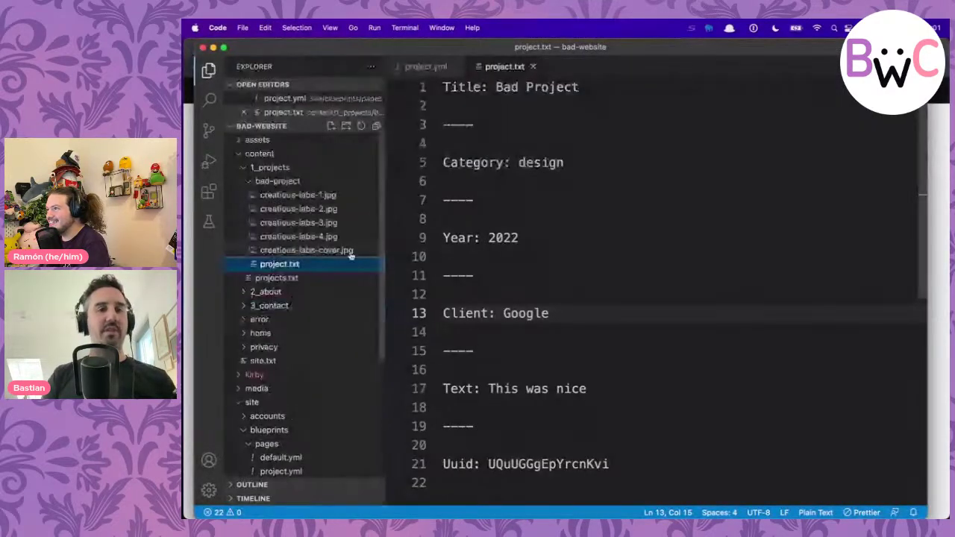
pyautogui.click(277, 168)
pyautogui.click(280, 169)
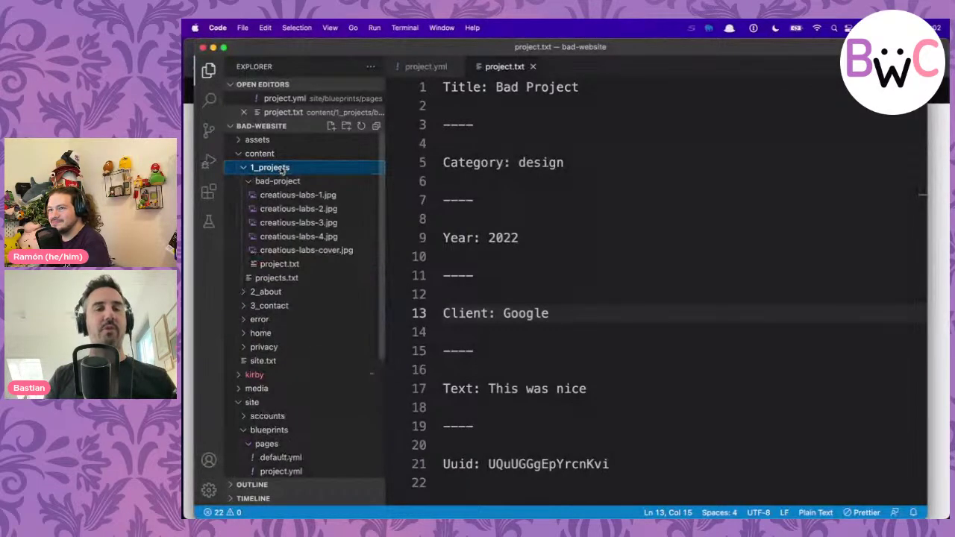
pyautogui.rightClick(281, 170)
pyautogui.press('Escape')
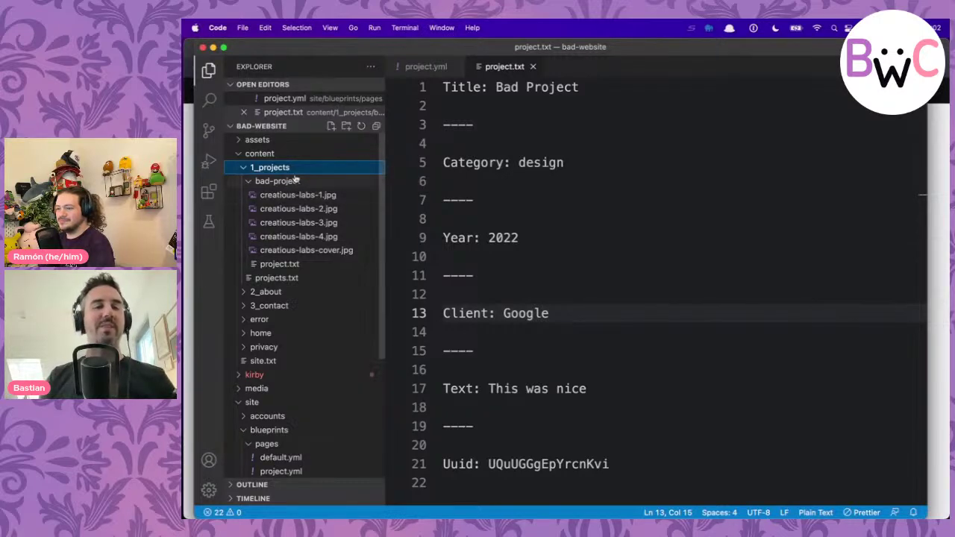
# Step: Switch to Brave and open the Themes page of the Kirby website from the quickstart guide
pyautogui.press('super+Tab')
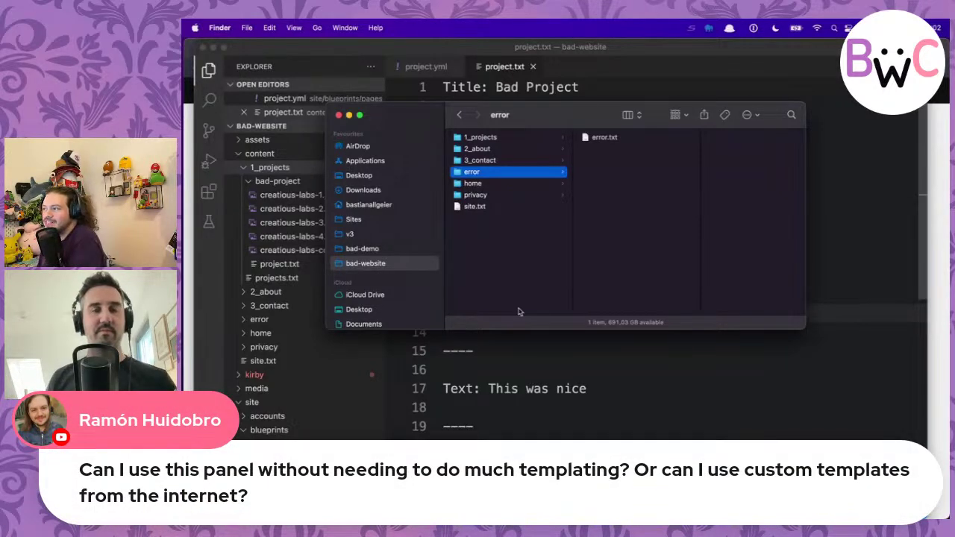
pyautogui.press('super+Tab')
pyautogui.press('super+Tab')
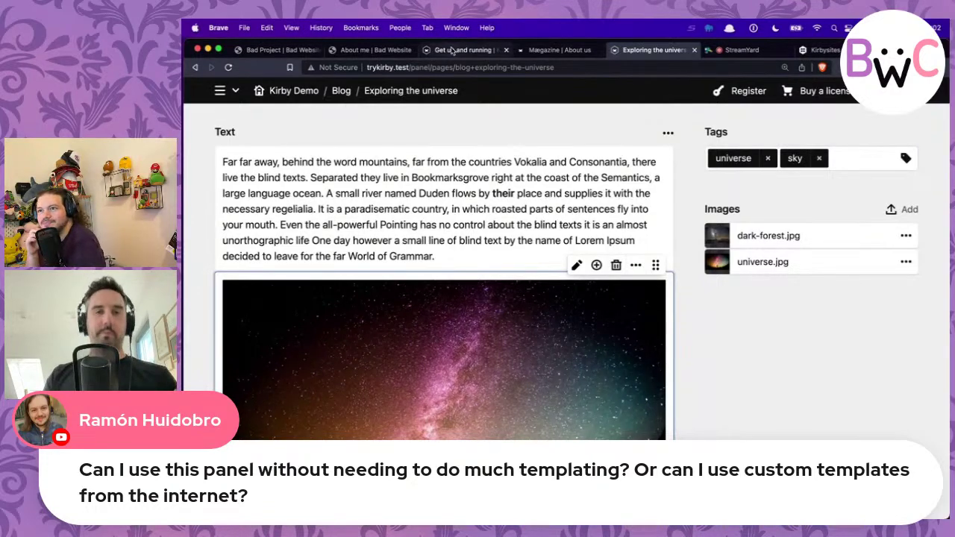
pyautogui.click(451, 50)
pyautogui.scroll(15, 603, 147)
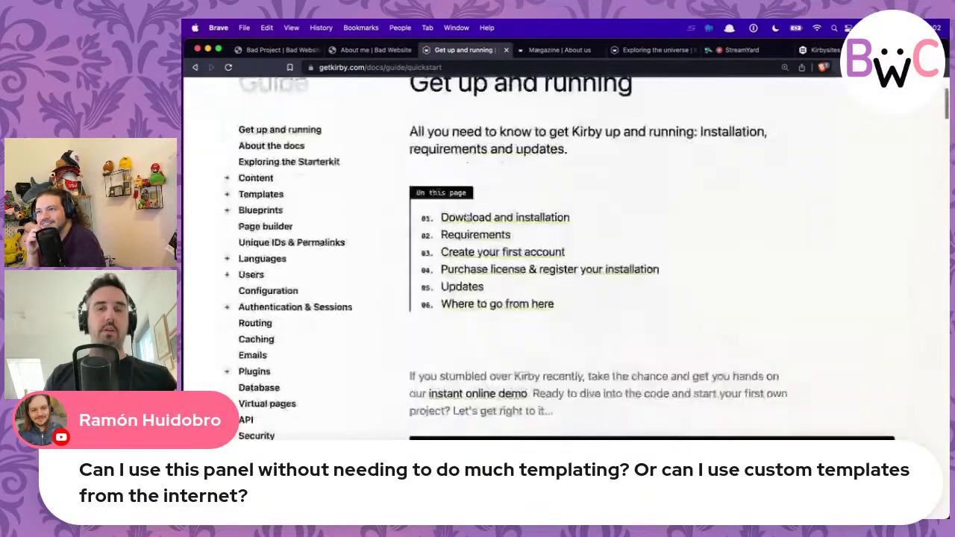
pyautogui.moveTo(675, 112)
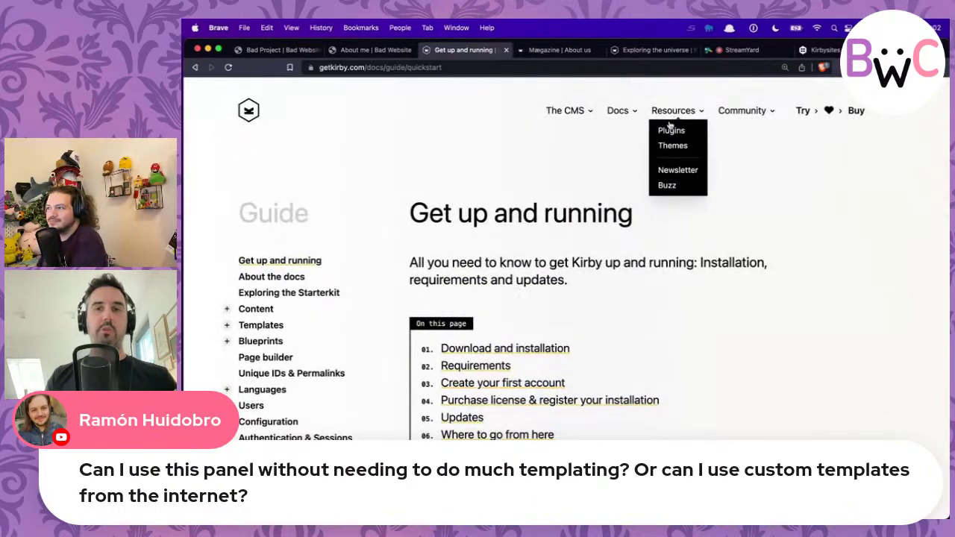
pyautogui.click(671, 147)
# Step: Look through the Kirby themes gallery down to the end of the page and return to its beginning
pyautogui.scroll(-6, 652, 343)
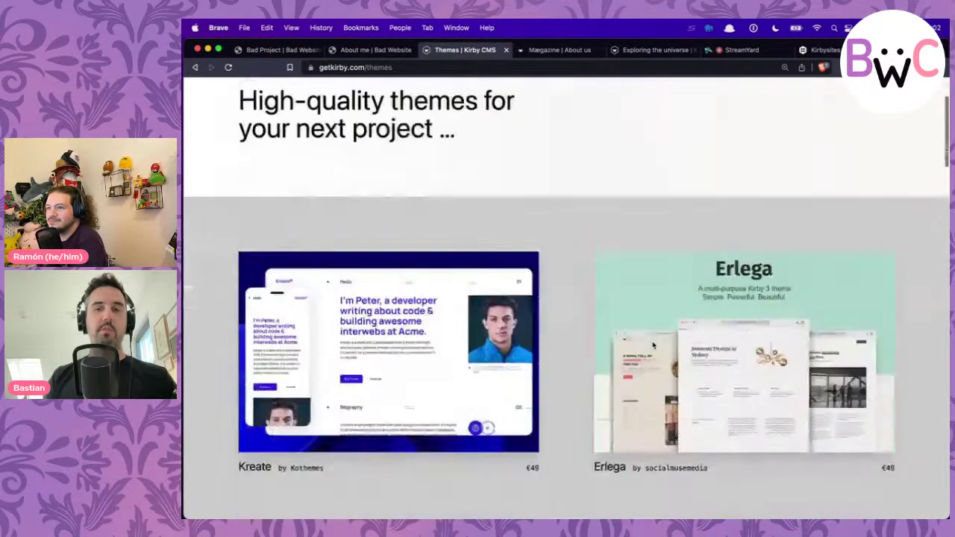
pyautogui.scroll(-15, 653, 345)
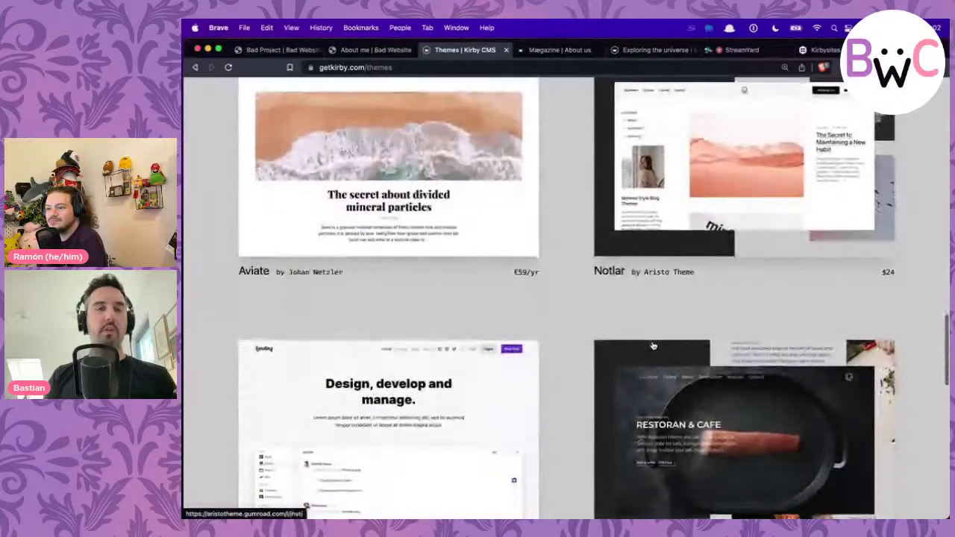
pyautogui.scroll(-10, 653, 345)
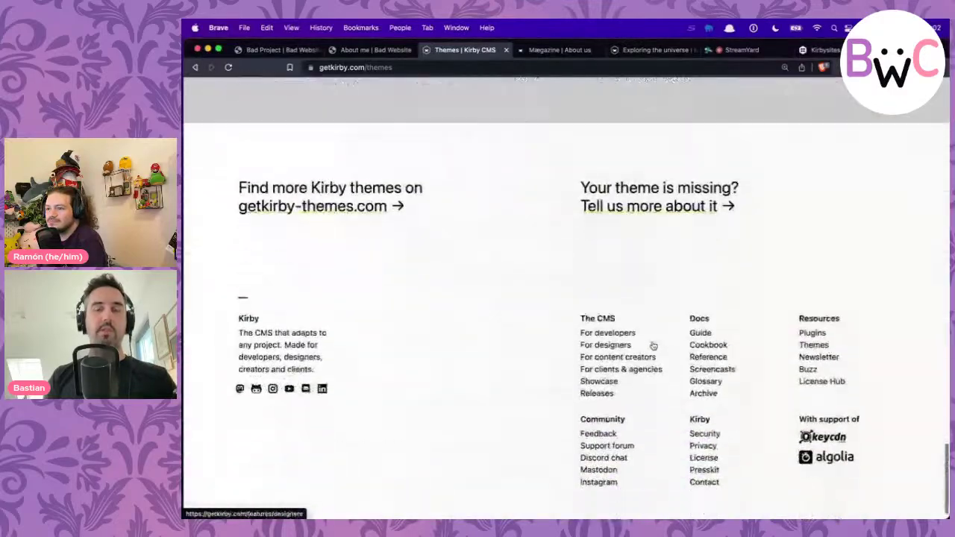
pyautogui.scroll(15, 652, 345)
pyautogui.scroll(15, 653, 346)
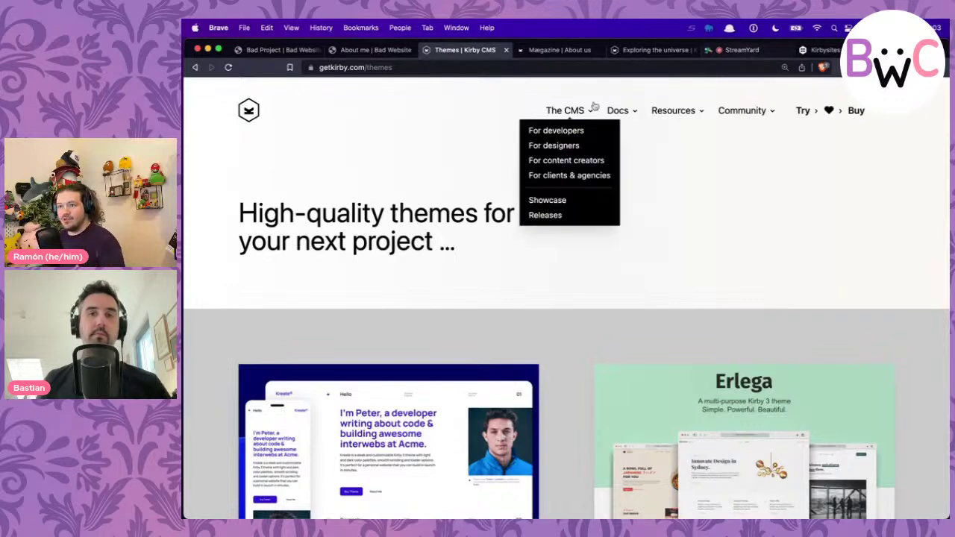
pyautogui.scroll(-1, 451, 166)
pyautogui.scroll(1, 452, 173)
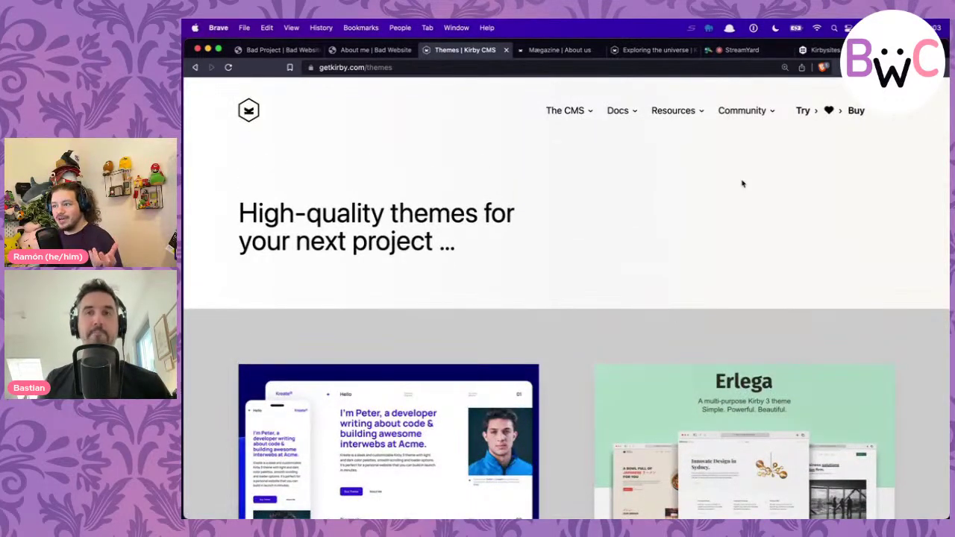
# Step: Check the StreamYard studio and the About me page of the bad website
pyautogui.click(744, 50)
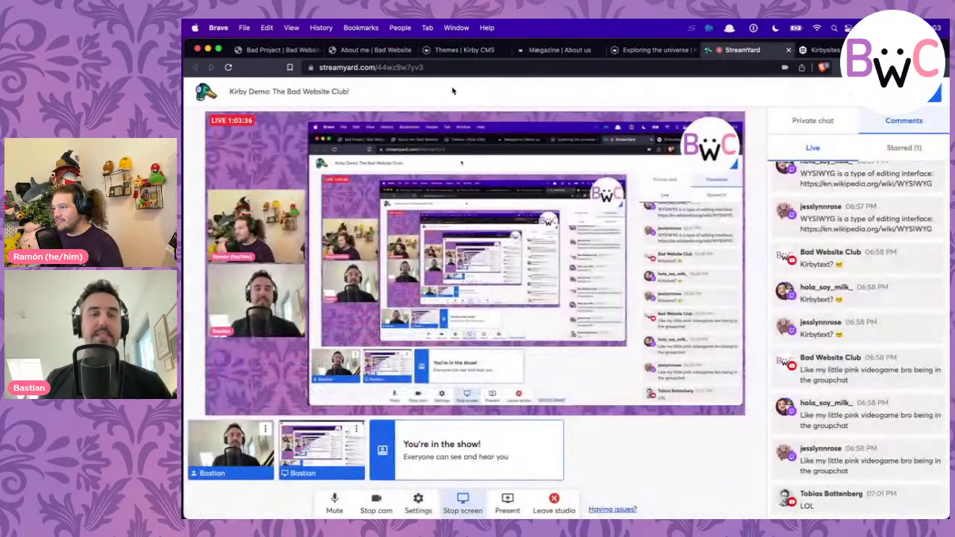
pyautogui.click(373, 50)
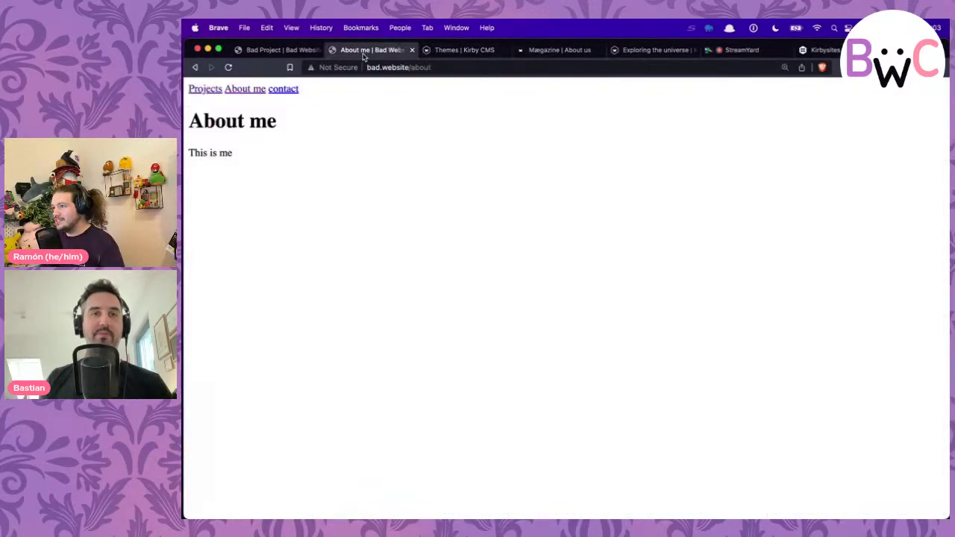
pyautogui.click(462, 50)
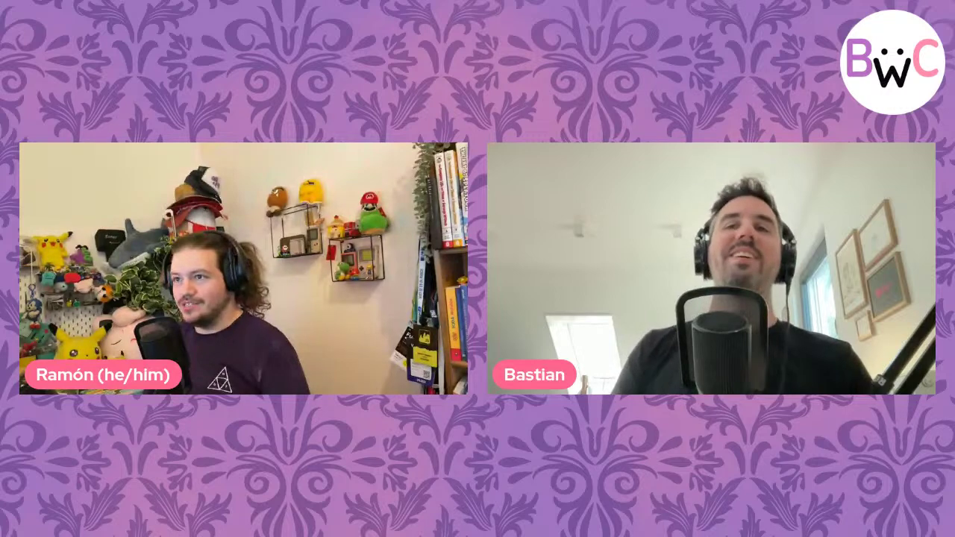